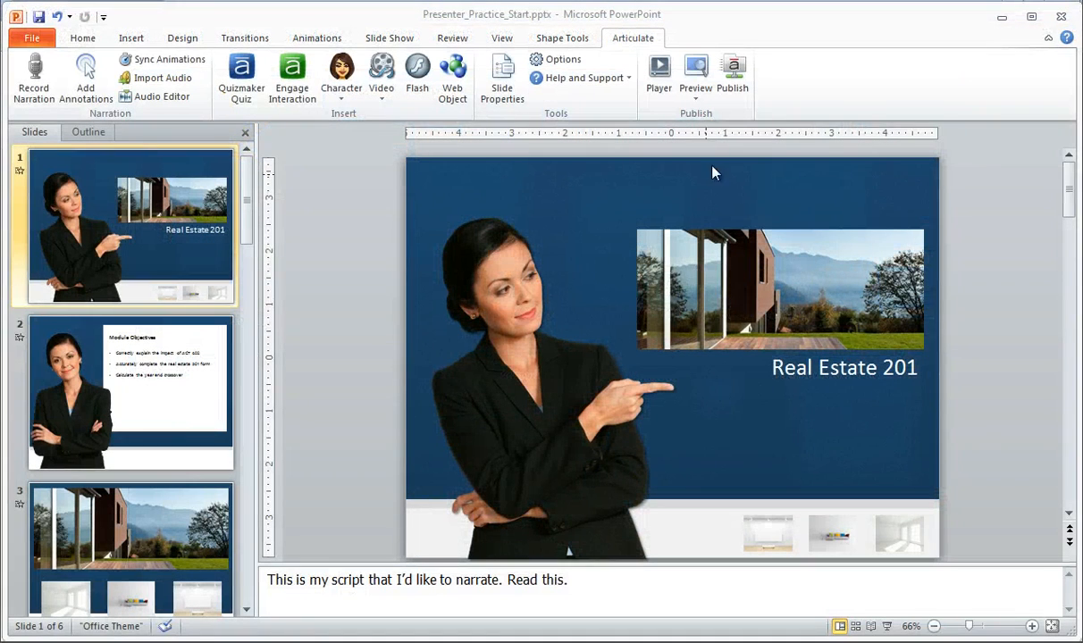
# - Open the player properties and preview the contents of the Resources tab in the player preview
pyautogui.click(659, 69)
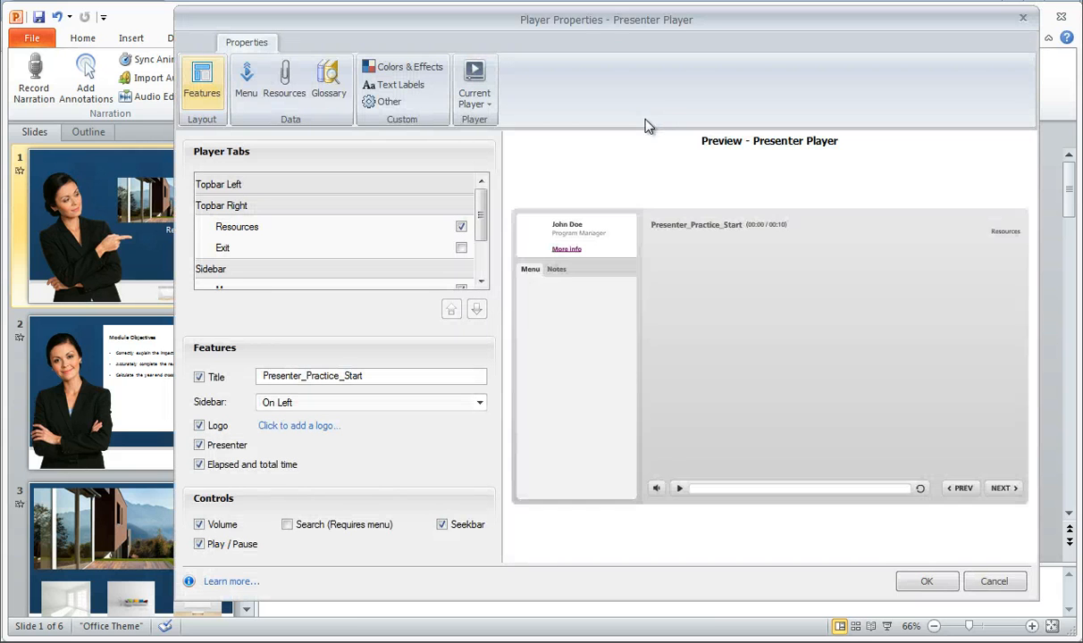
pyautogui.moveTo(609, 25); pyautogui.dragTo(601, 23)
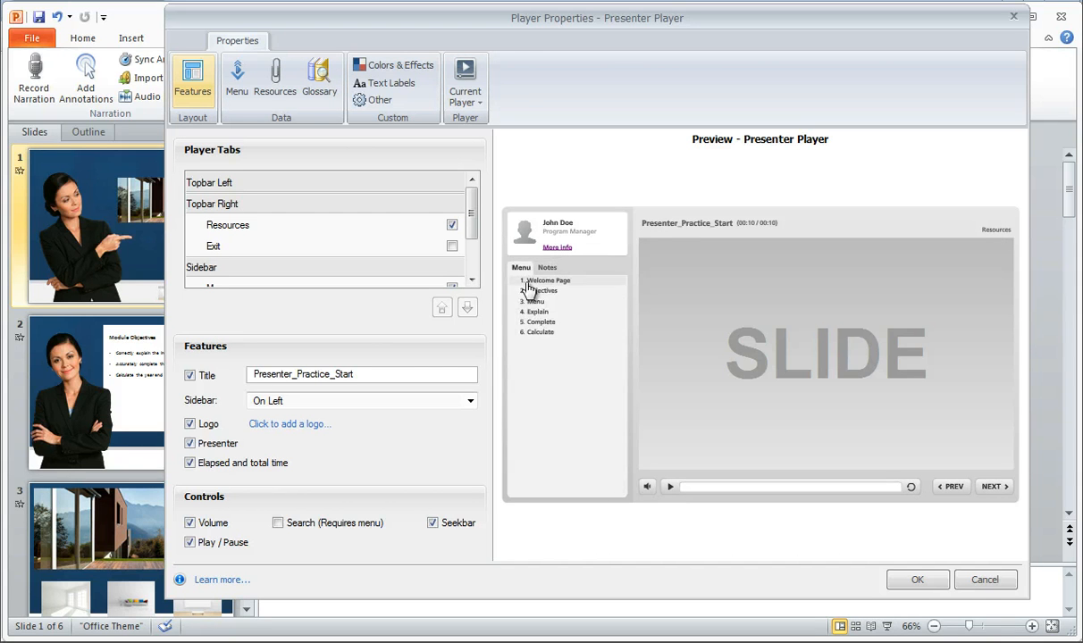
pyautogui.click(999, 230)
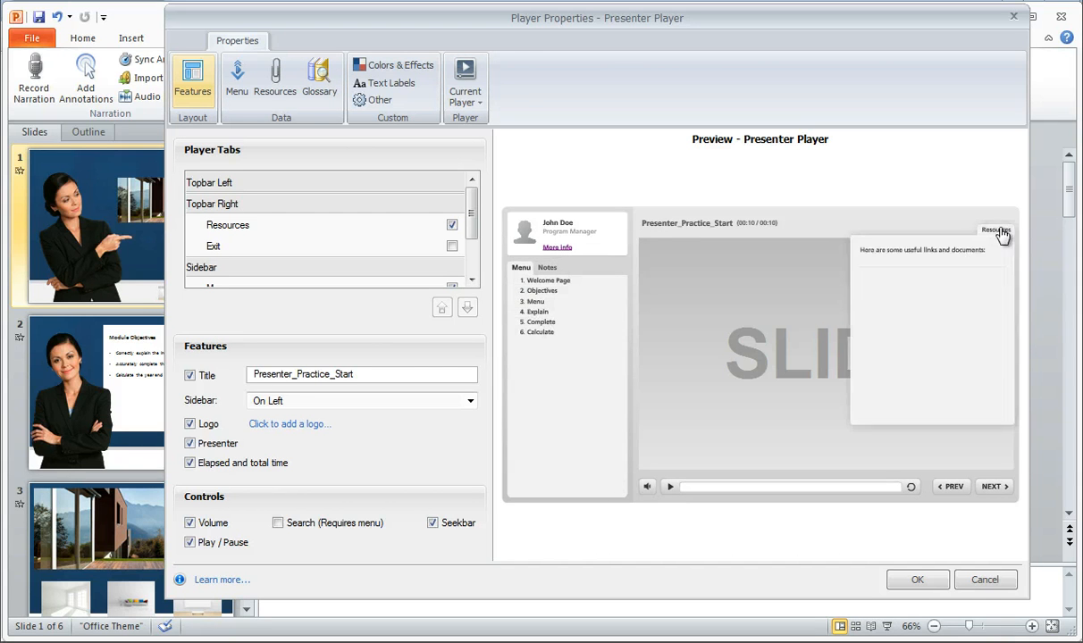
pyautogui.click(748, 252)
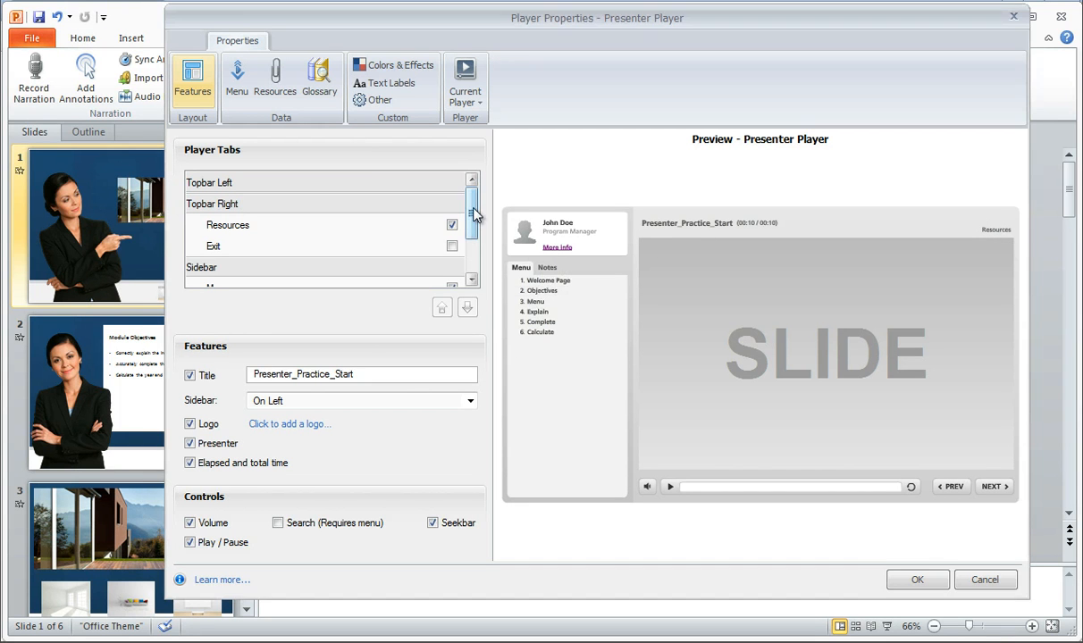
# - Enable the Glossary tab in the player's sidebar, and switch the topbar's Exit tab on and off again
pyautogui.moveTo(474, 215); pyautogui.dragTo(471, 247)
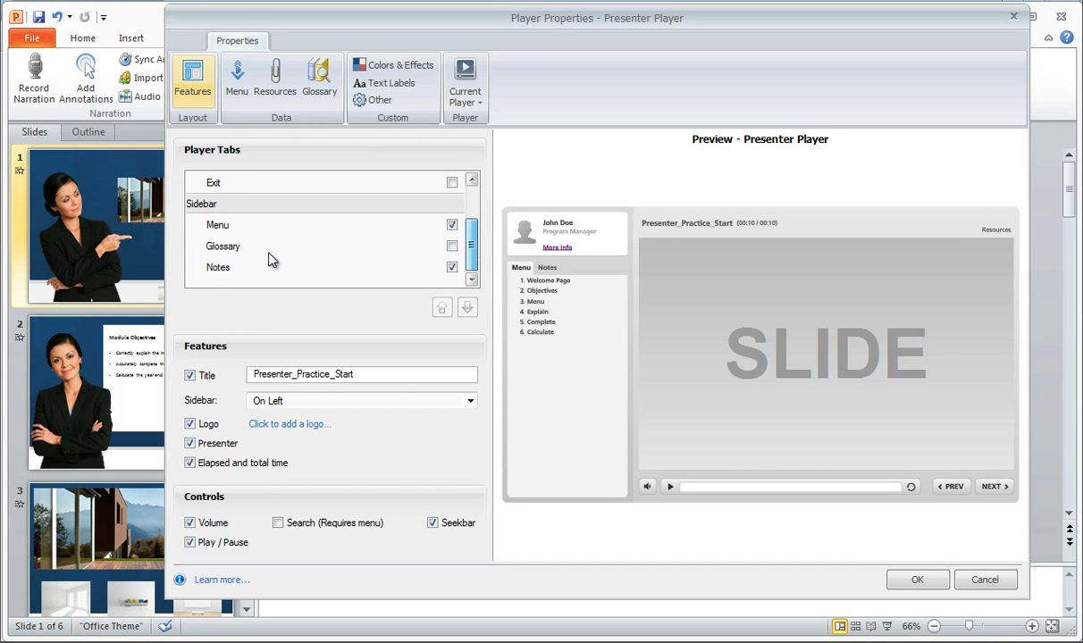
pyautogui.click(451, 246)
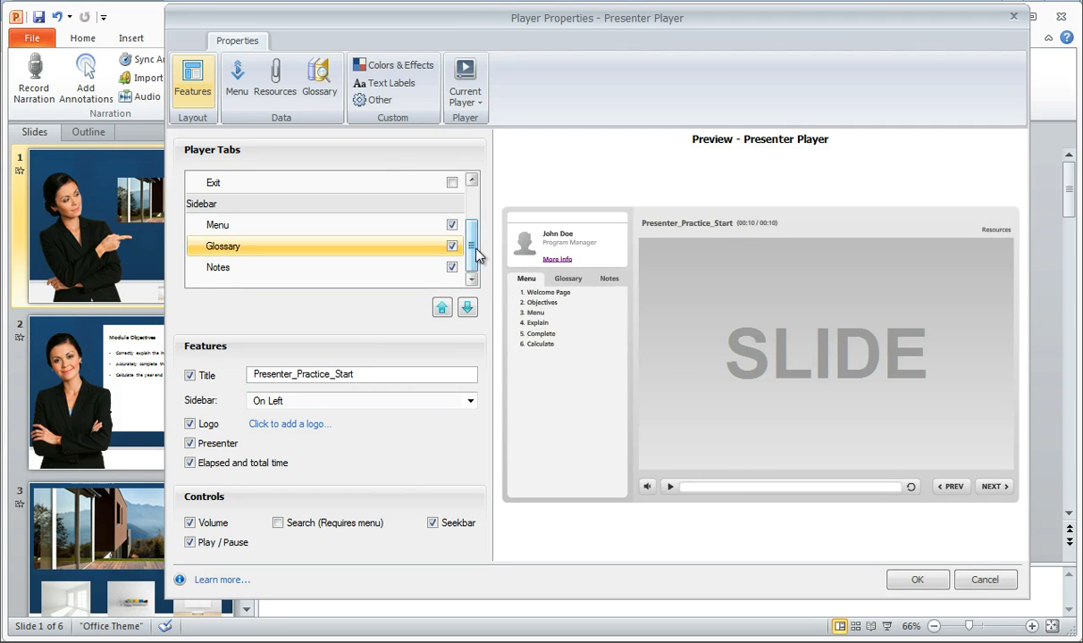
pyautogui.moveTo(473, 237); pyautogui.dragTo(475, 221)
pyautogui.click(451, 225)
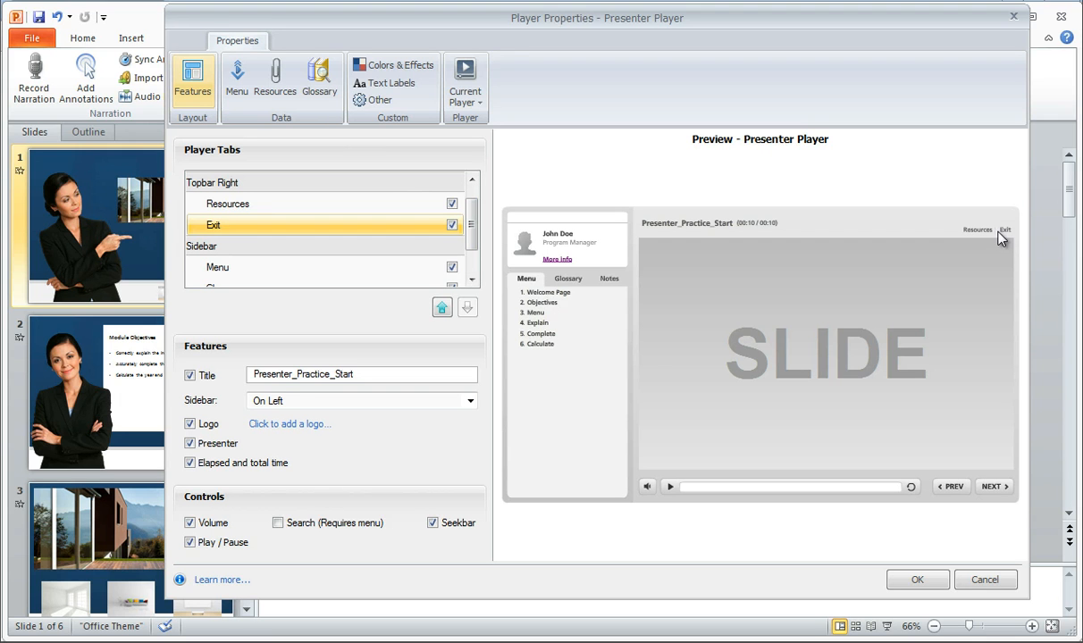
pyautogui.click(452, 225)
pyautogui.scroll(1, 471, 214)
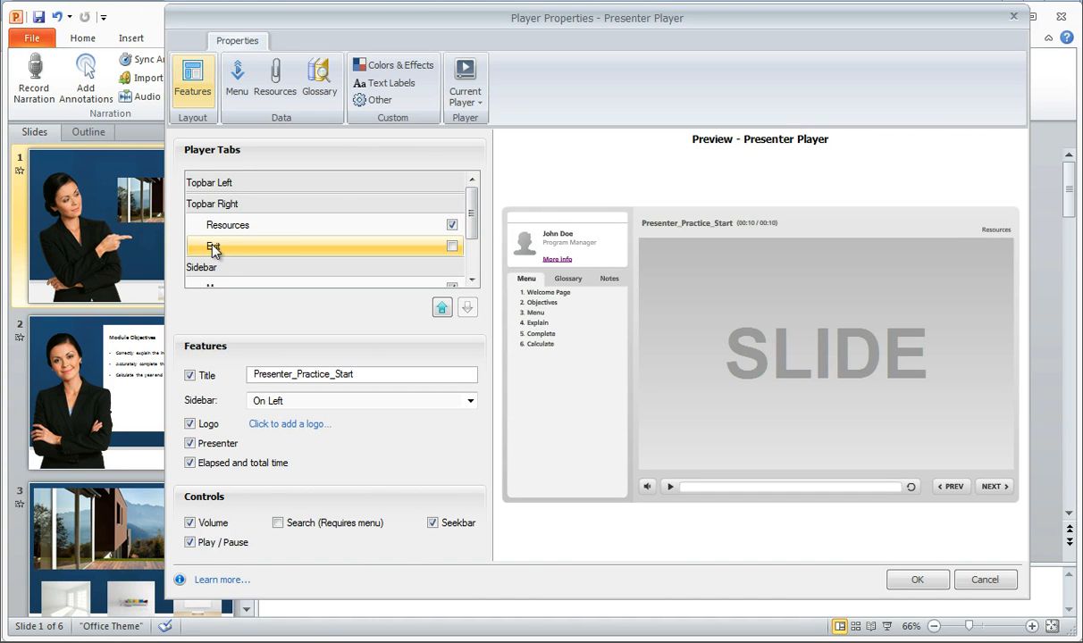
# - Move the Resources tab to Topbar Left and the Menu, Glossary and Notes tabs to Topbar Right
pyautogui.click(222, 229)
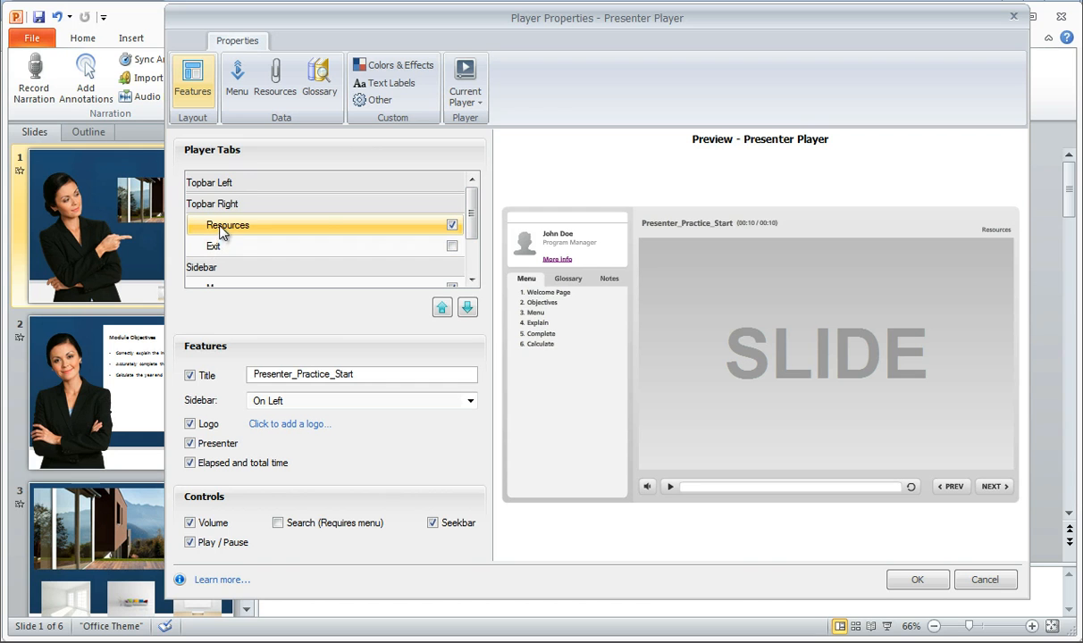
pyautogui.click(441, 307)
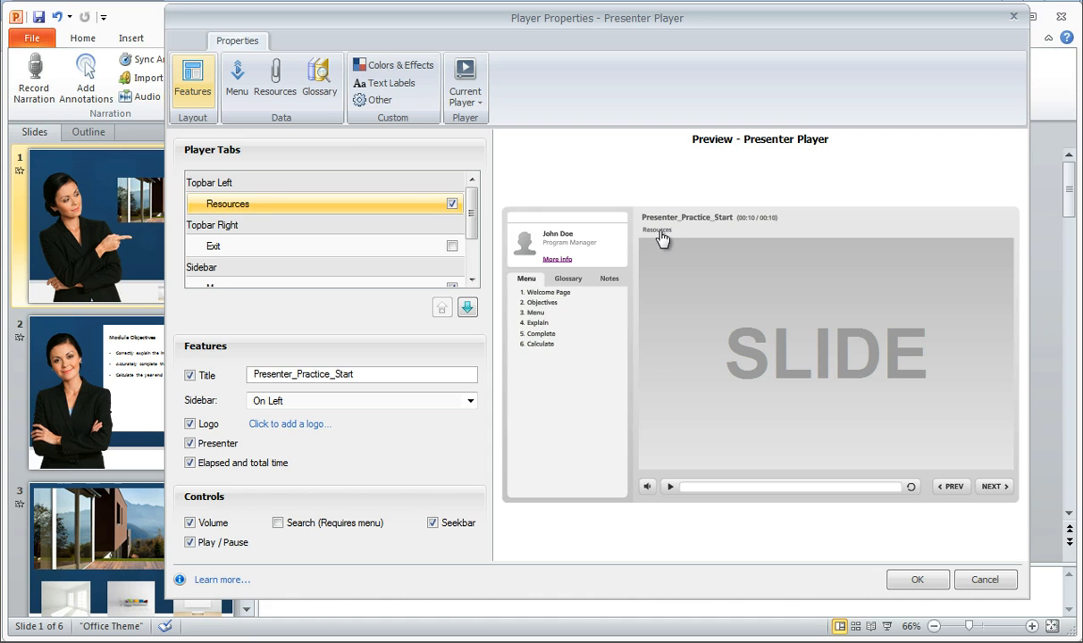
pyautogui.moveTo(472, 215); pyautogui.dragTo(471, 237)
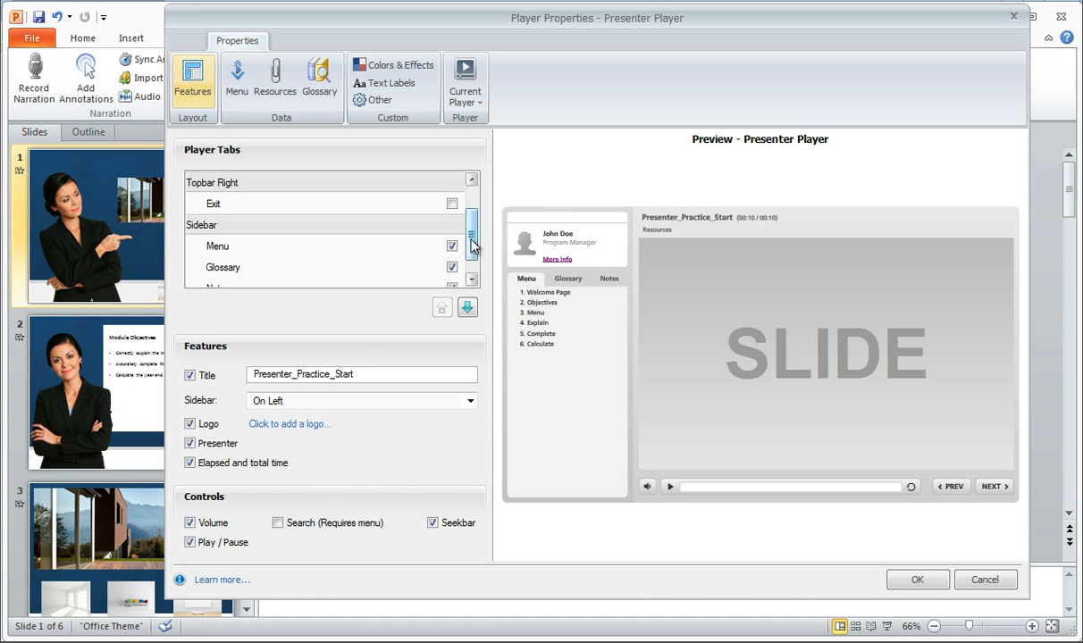
pyautogui.scroll(-1, 471, 234)
pyautogui.click(364, 234)
pyautogui.click(441, 307)
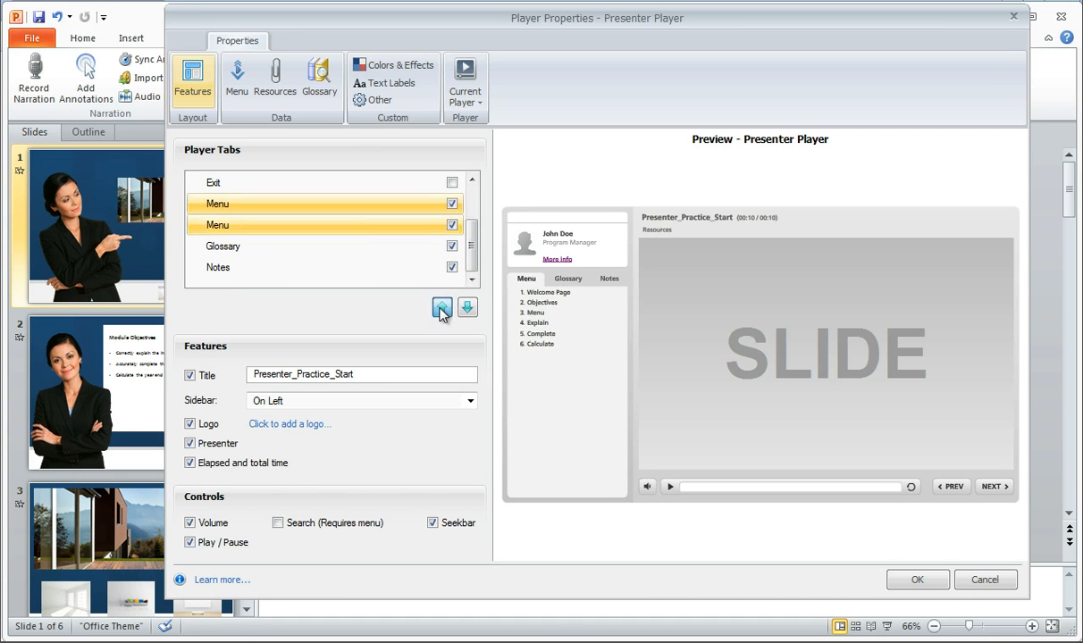
pyautogui.click(322, 248)
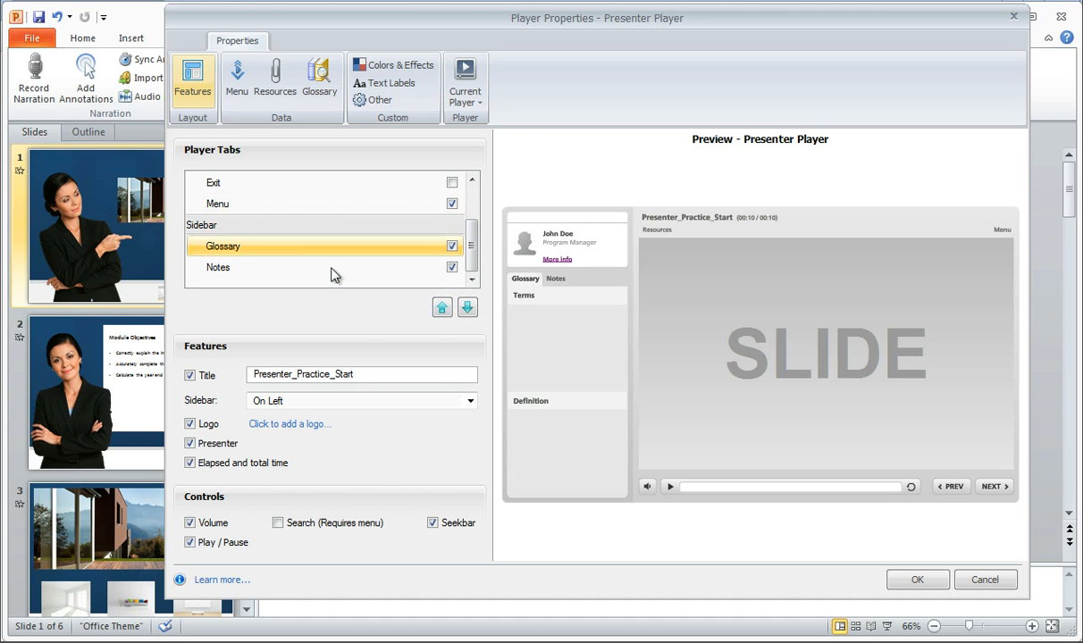
pyautogui.click(441, 308)
pyautogui.click(239, 267)
pyautogui.click(441, 308)
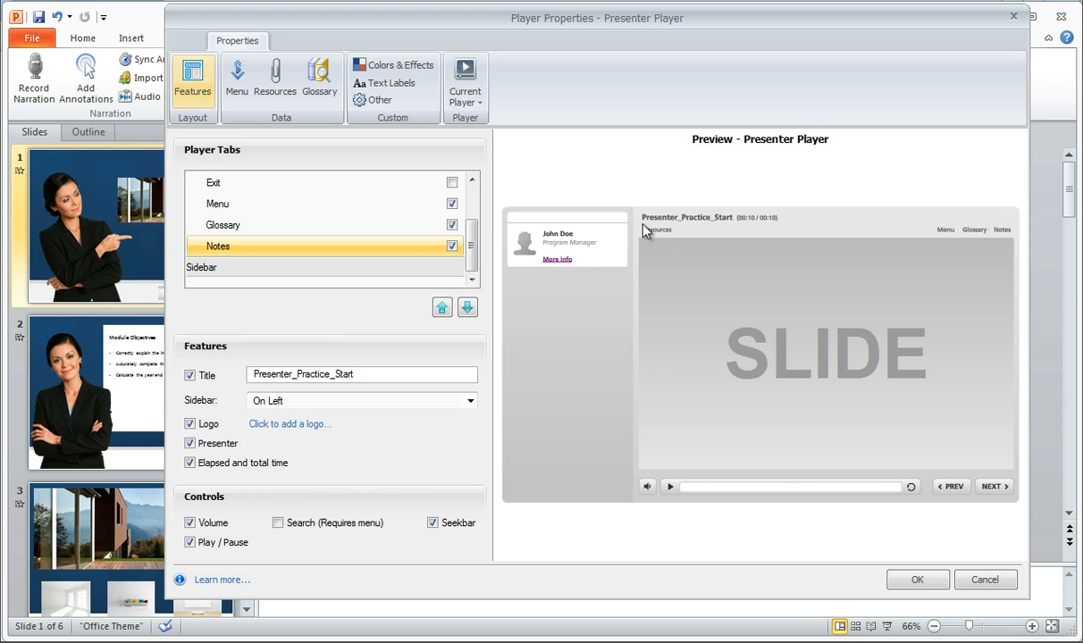
# - Move the Resources tab down into the Sidebar group and enable the Exit tab in Topbar Right
pyautogui.moveTo(471, 234); pyautogui.dragTo(471, 198)
pyautogui.click(272, 199)
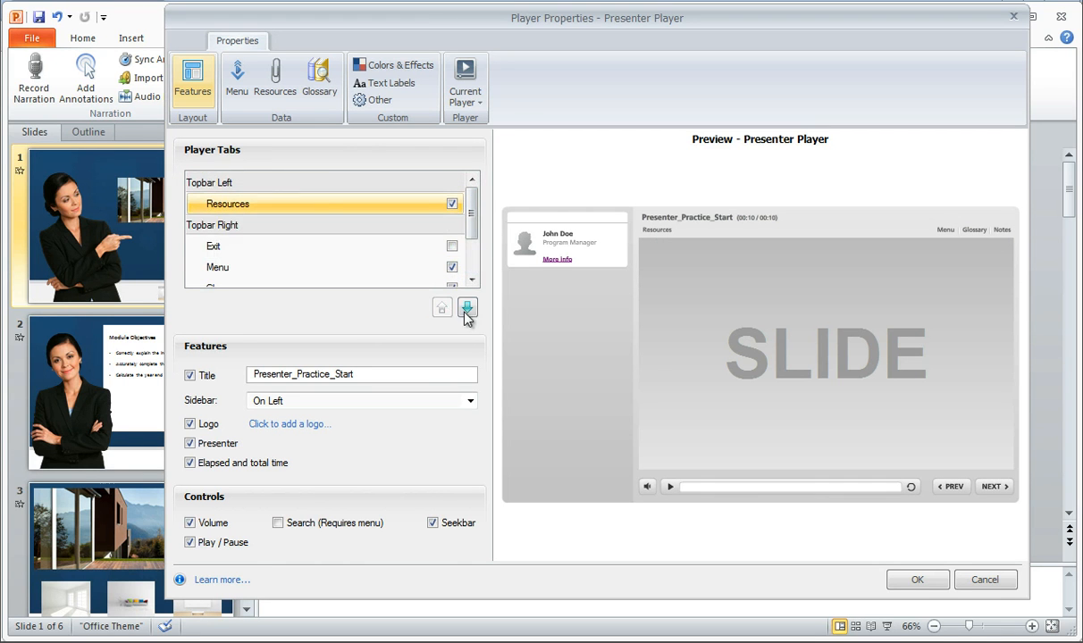
pyautogui.click(466, 308)
pyautogui.click(466, 307)
pyautogui.click(466, 308)
pyautogui.click(465, 307)
pyautogui.click(465, 307)
pyautogui.click(465, 308)
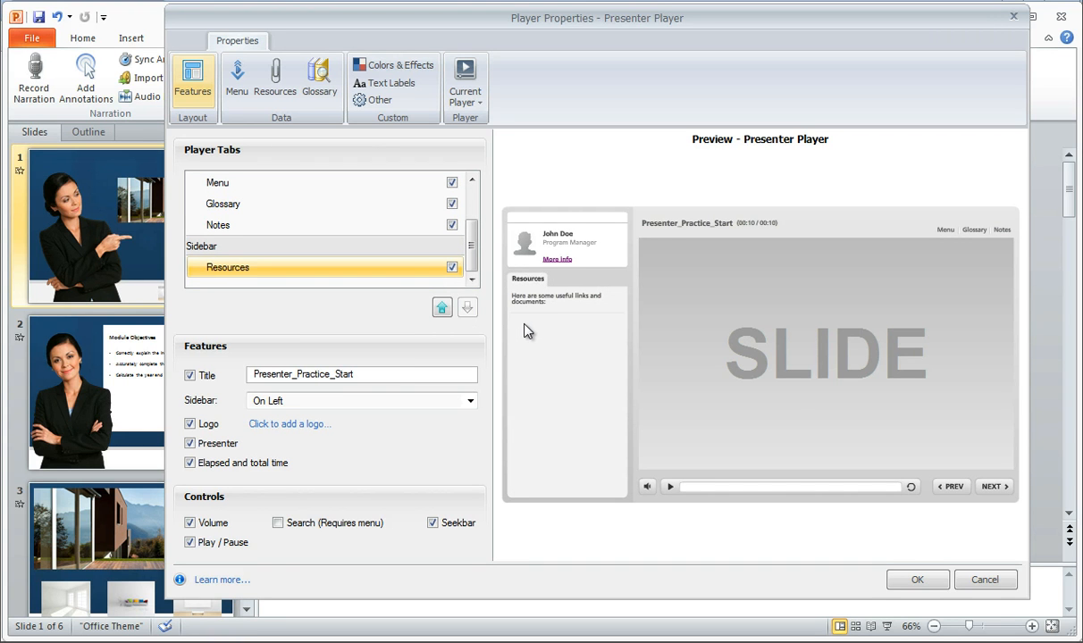
pyautogui.scroll(2, 471, 241)
pyautogui.click(453, 225)
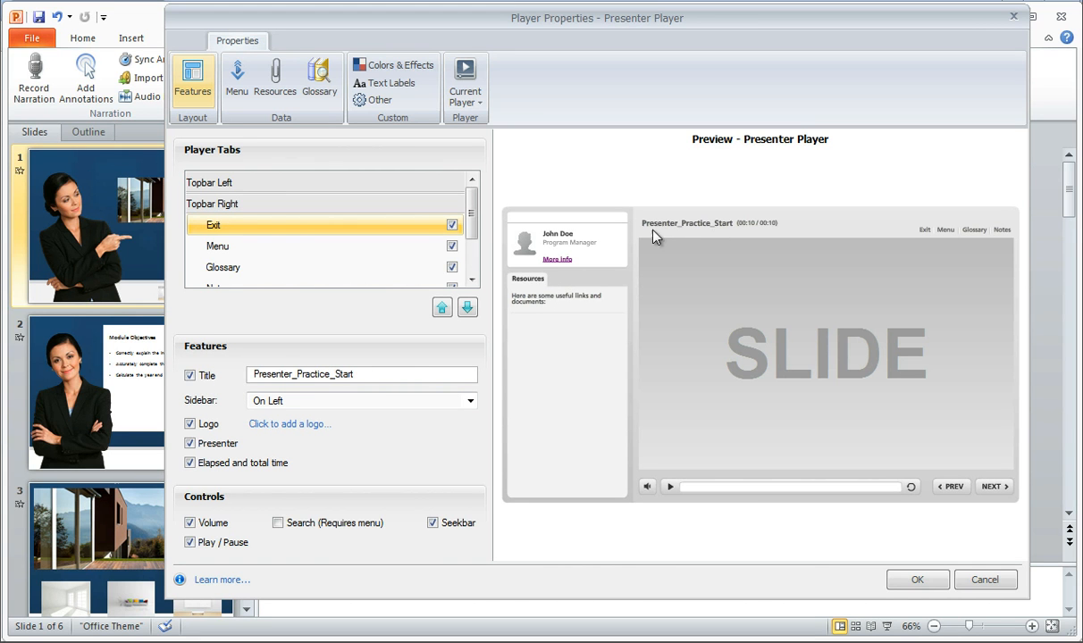
# - Turn off the player's Title and Logo features, and discard the player property changes
pyautogui.click(190, 376)
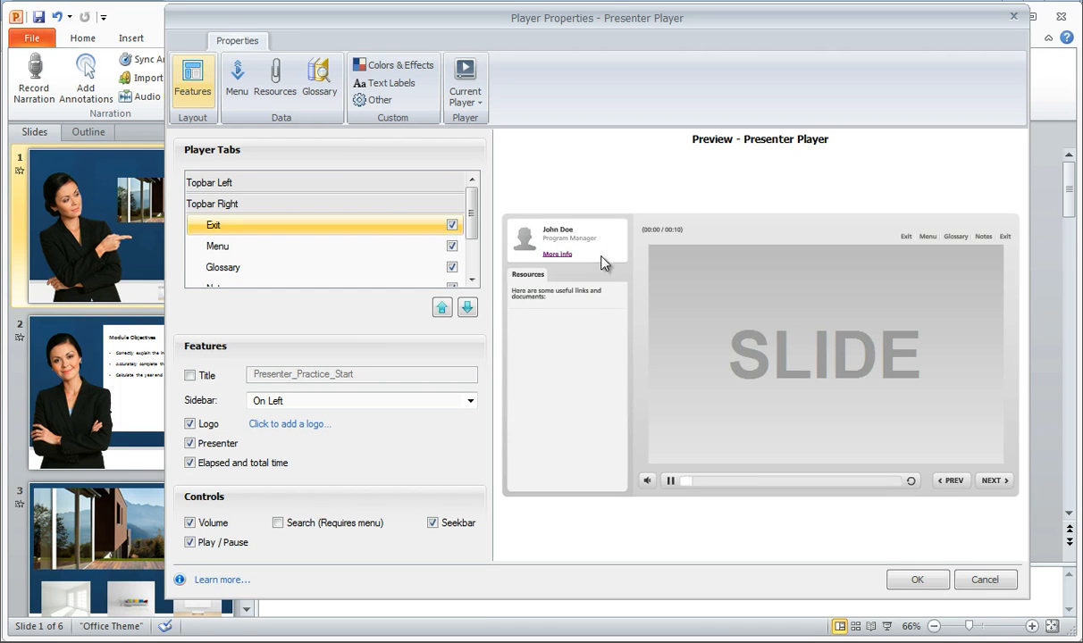
pyautogui.click(189, 375)
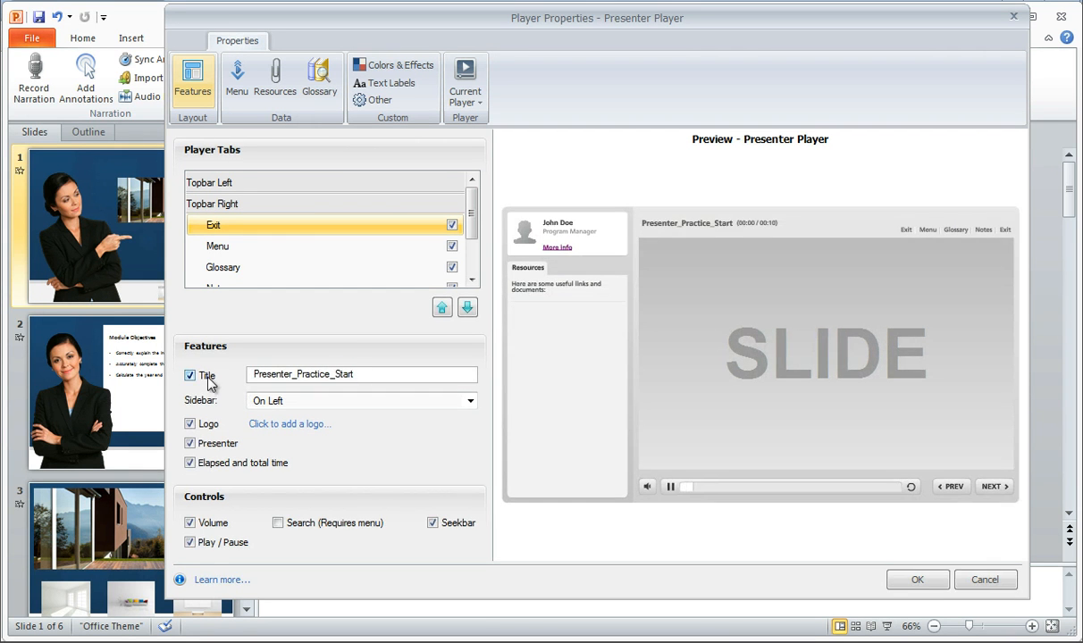
pyautogui.click(190, 376)
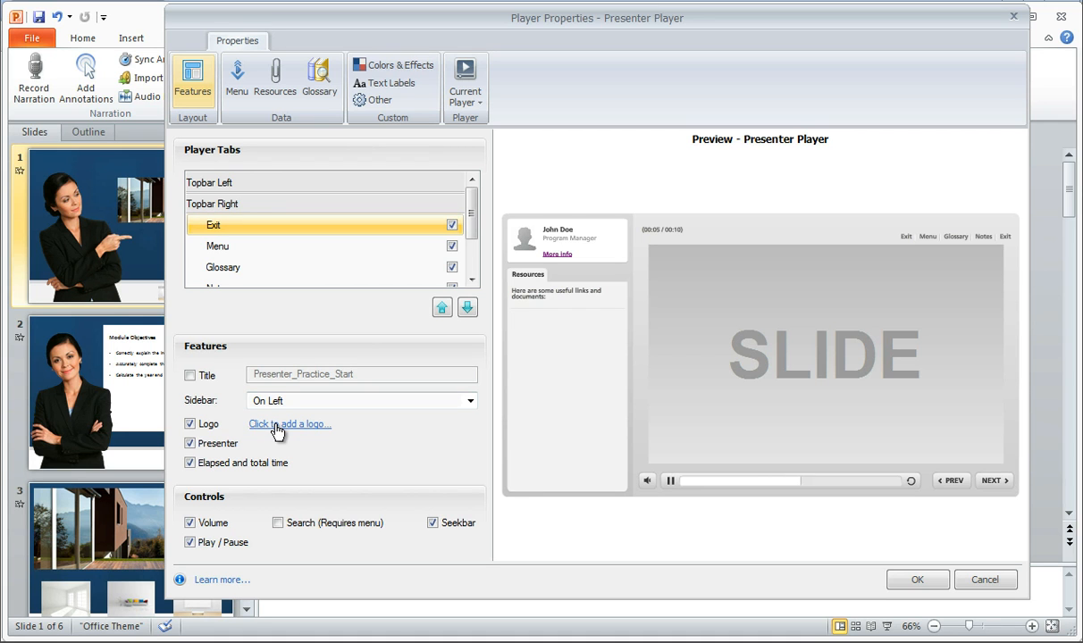
pyautogui.click(190, 425)
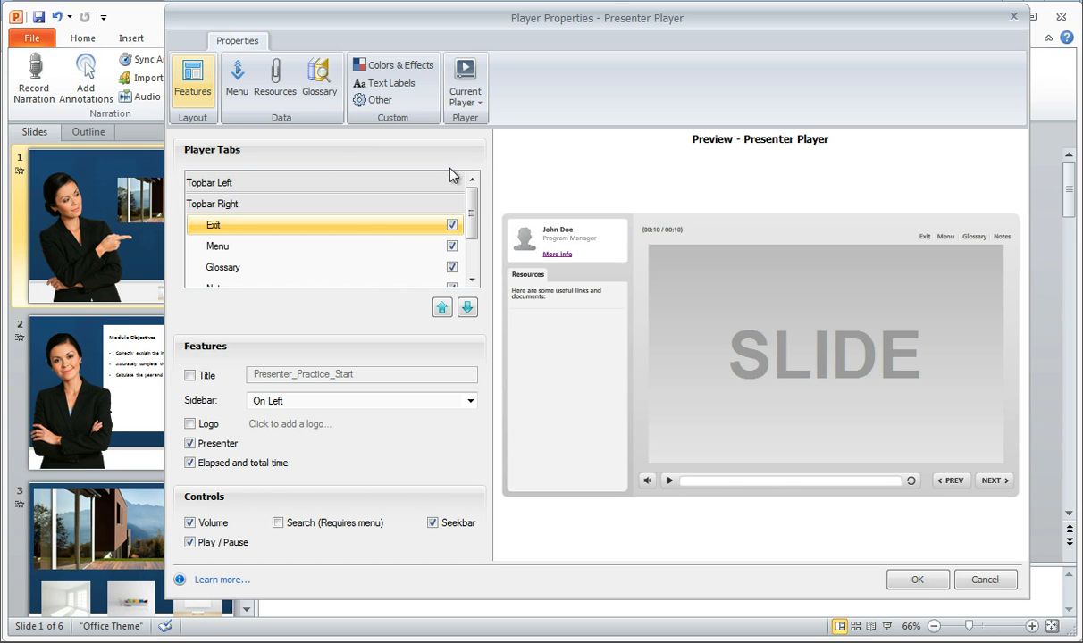
pyautogui.click(980, 583)
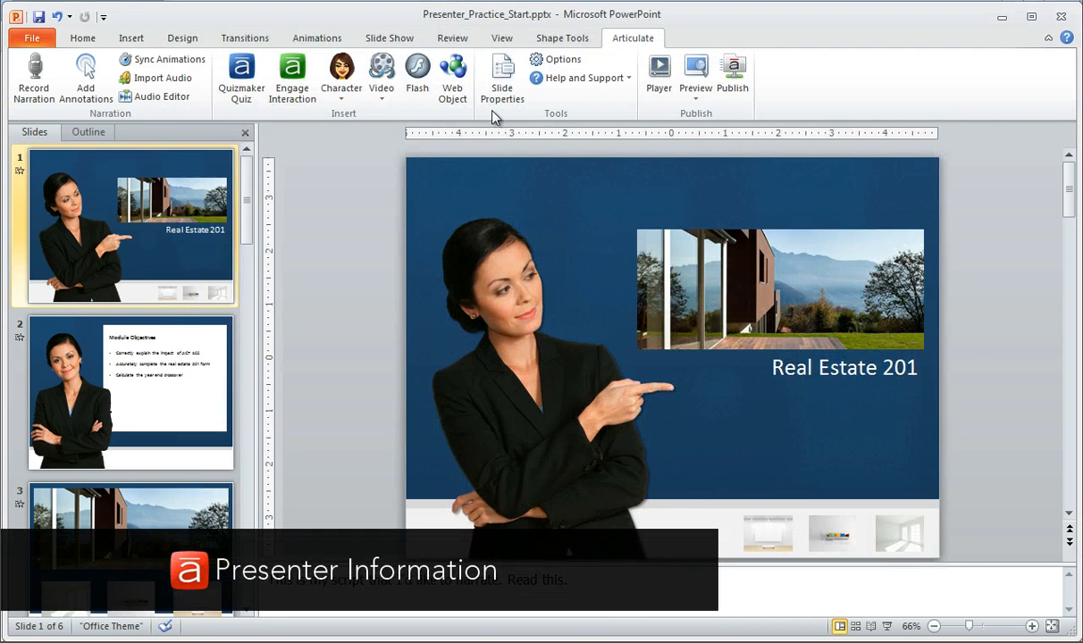
# - Open the slide properties and review the presenter's details in the Presenters library
pyautogui.click(493, 100)
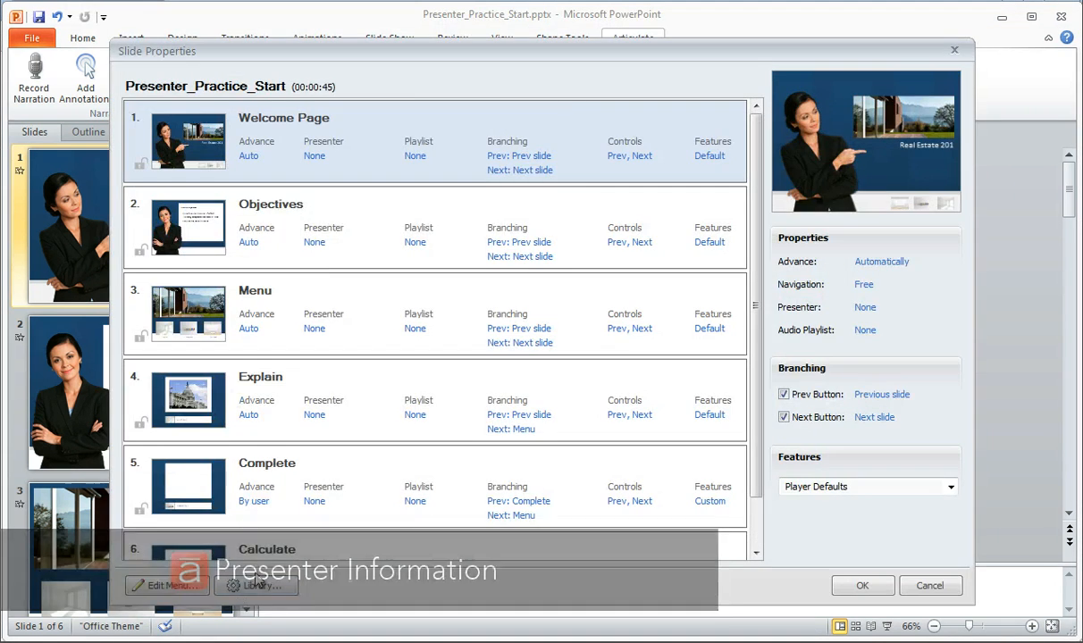
pyautogui.click(250, 586)
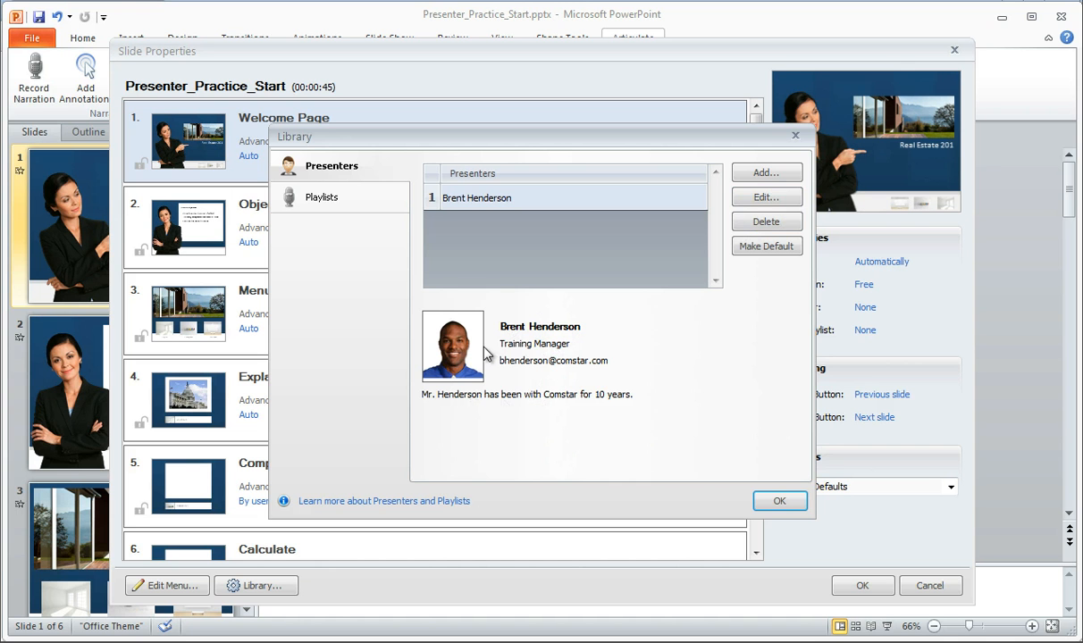
pyautogui.click(776, 503)
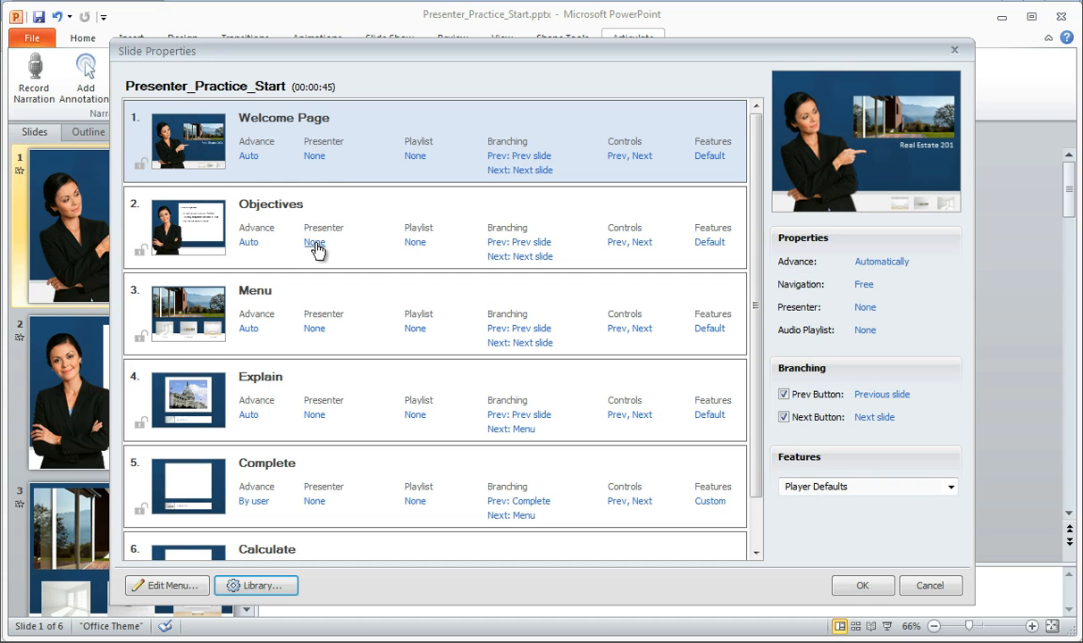
# - Assign the library presenter to the Welcome Page slide, set it back to None, and discard the slide property changes
pyautogui.click(314, 158)
pyautogui.click(313, 177)
pyautogui.click(315, 158)
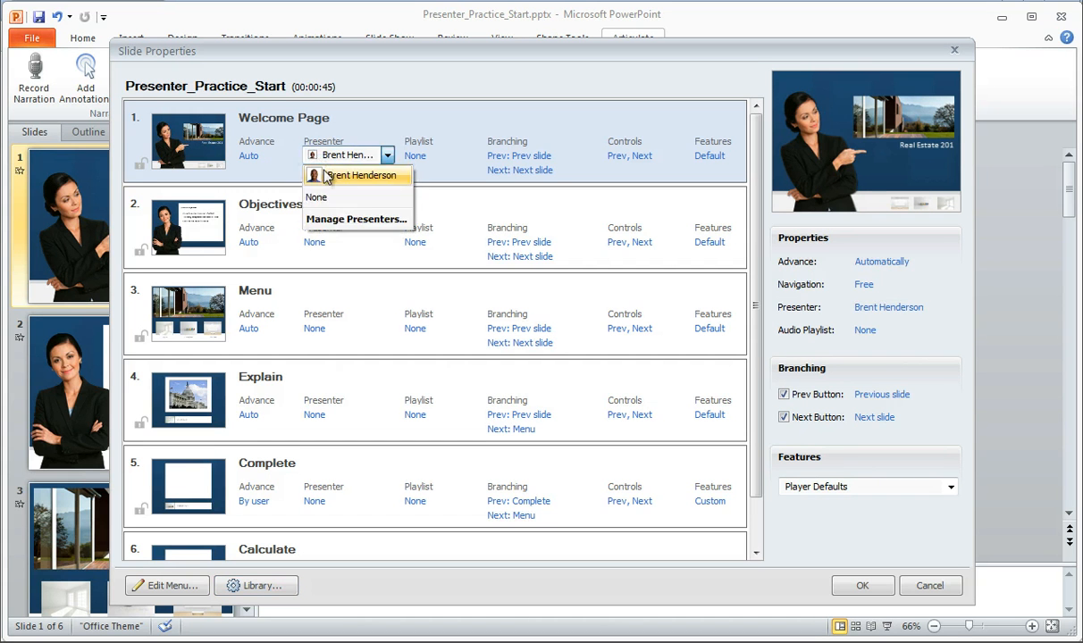
pyautogui.click(311, 198)
pyautogui.click(949, 594)
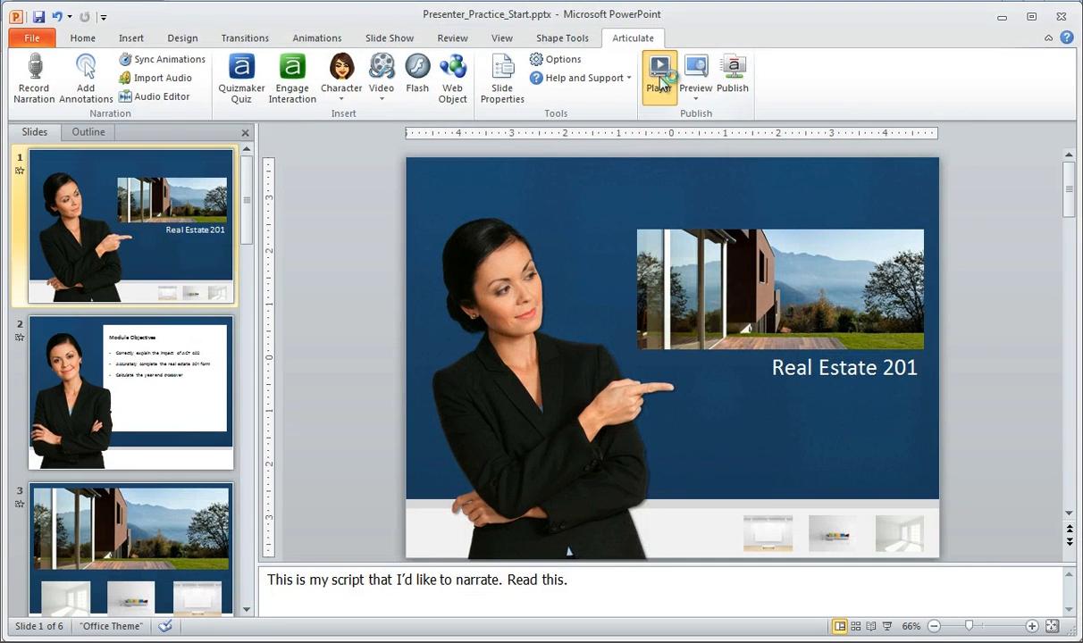
# - Reopen the player properties, enable the sidebar's Glossary tab, and close the properties without saving
pyautogui.click(662, 84)
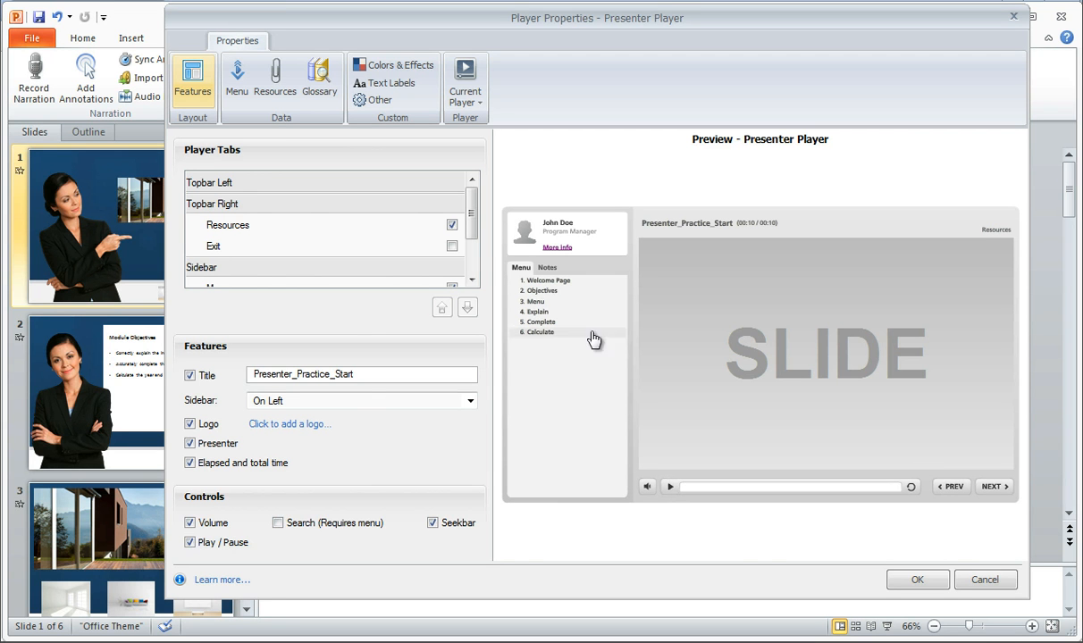
pyautogui.scroll(-3, 476, 251)
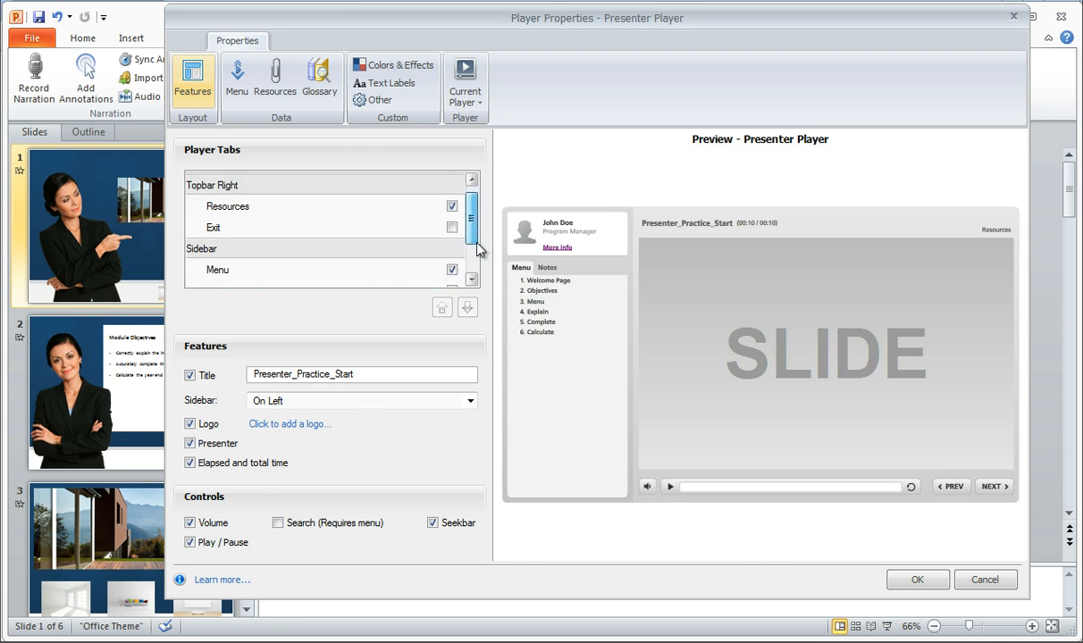
pyautogui.click(453, 245)
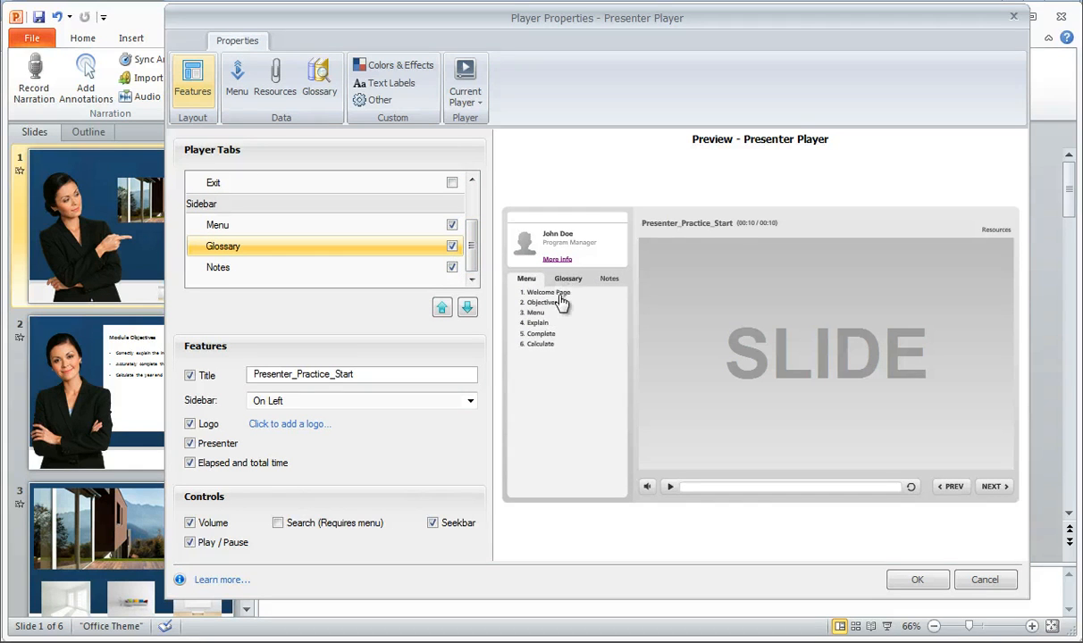
pyautogui.click(989, 581)
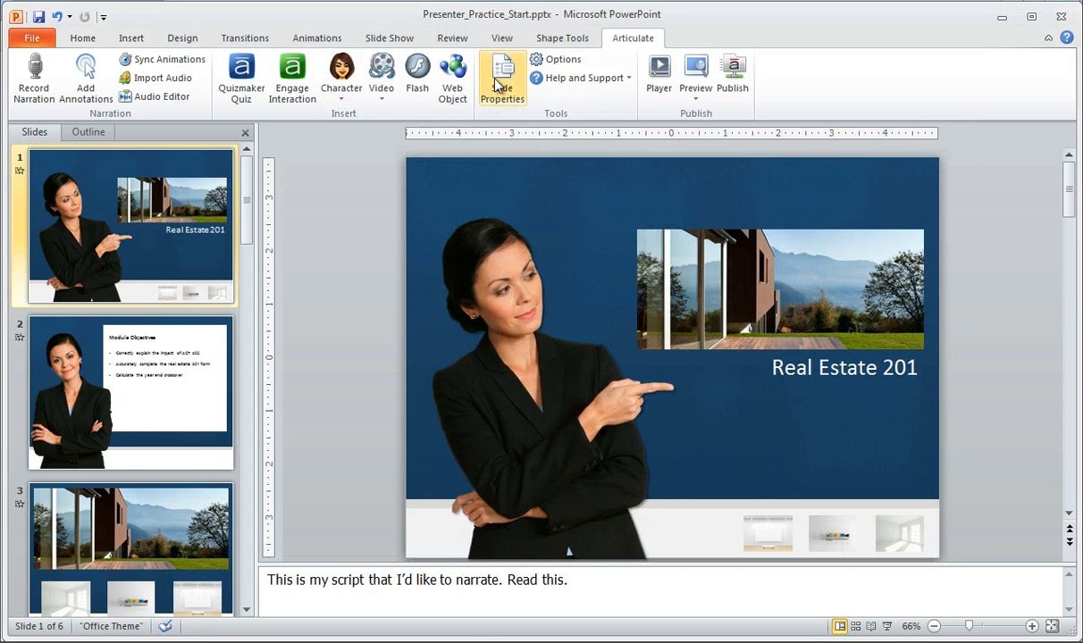
# - Set the player features of the Welcome Page and Objectives slides to custom, and cancel the slide properties
pyautogui.click(487, 103)
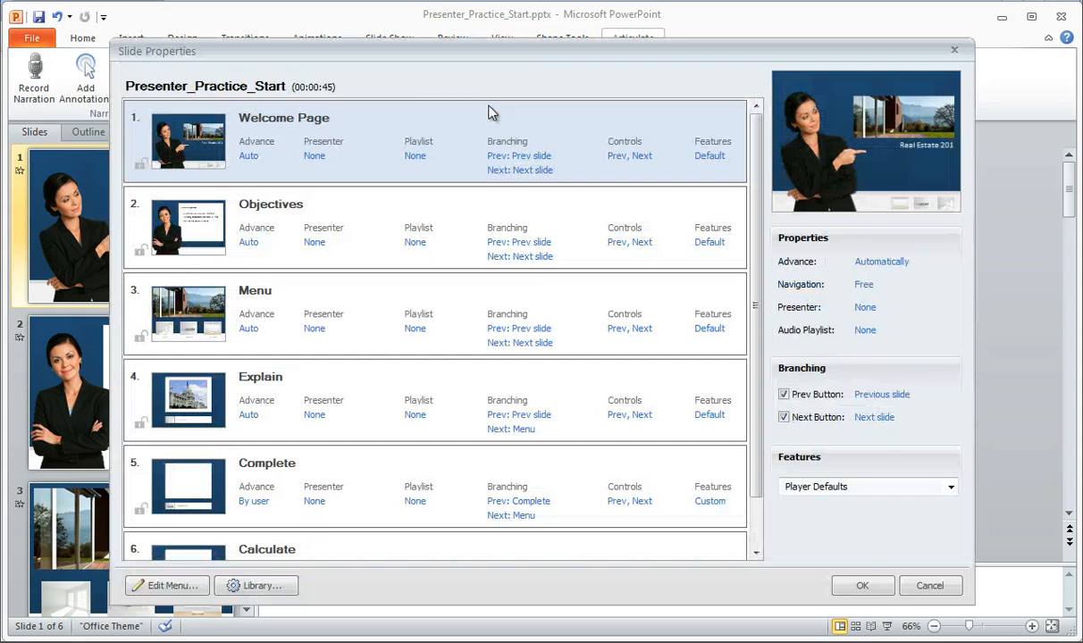
pyautogui.click(709, 157)
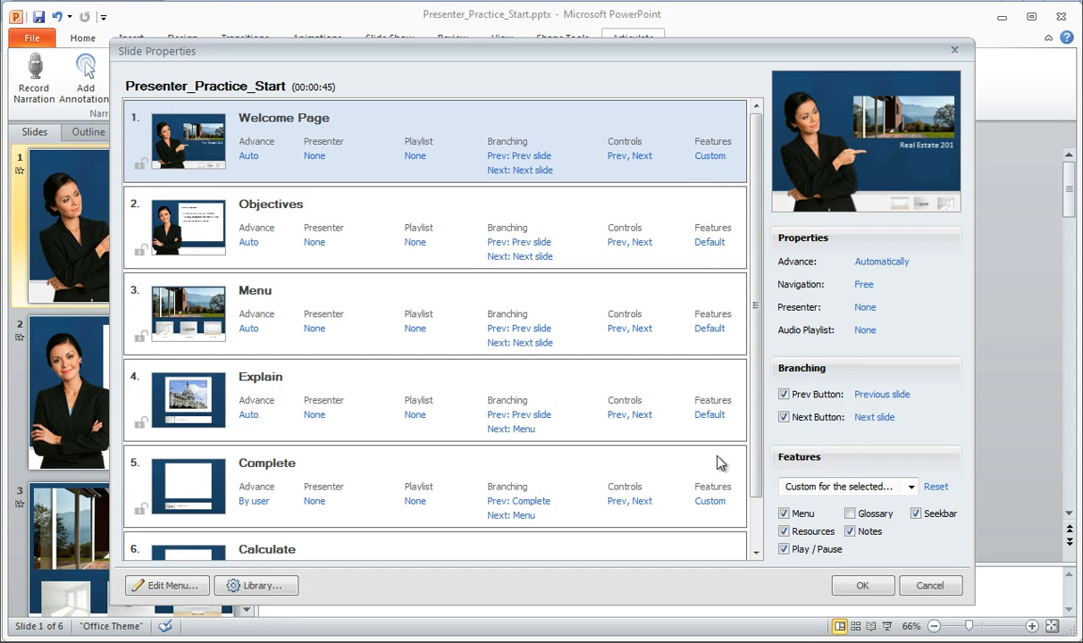
pyautogui.click(713, 243)
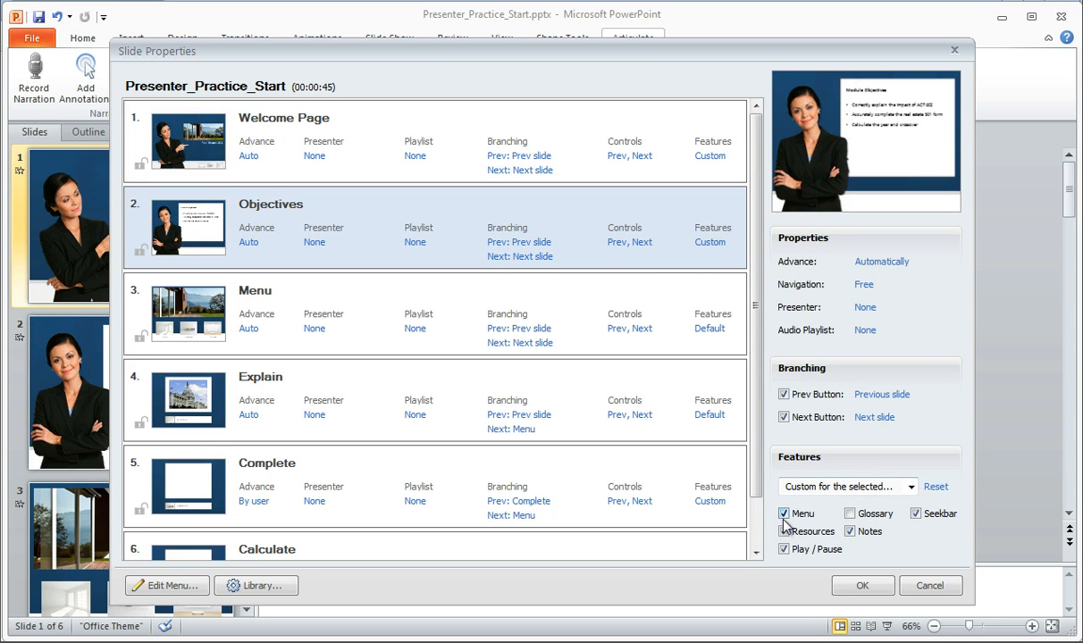
pyautogui.click(930, 586)
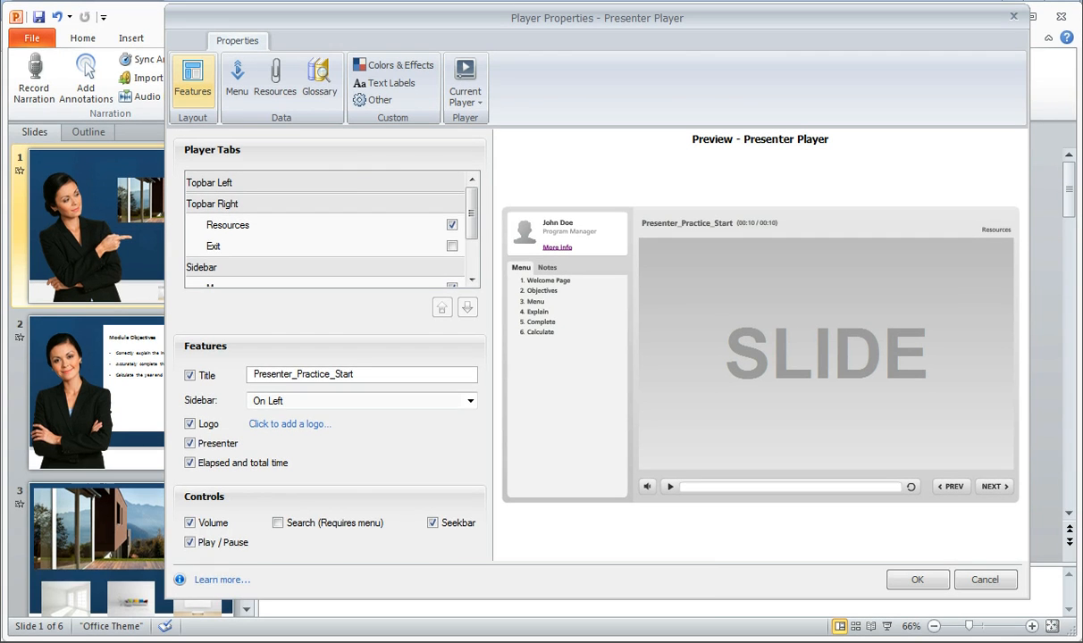
# - Open the player's menu settings, go through the slide entries, and open the Welcome Page title for editing
pyautogui.click(235, 82)
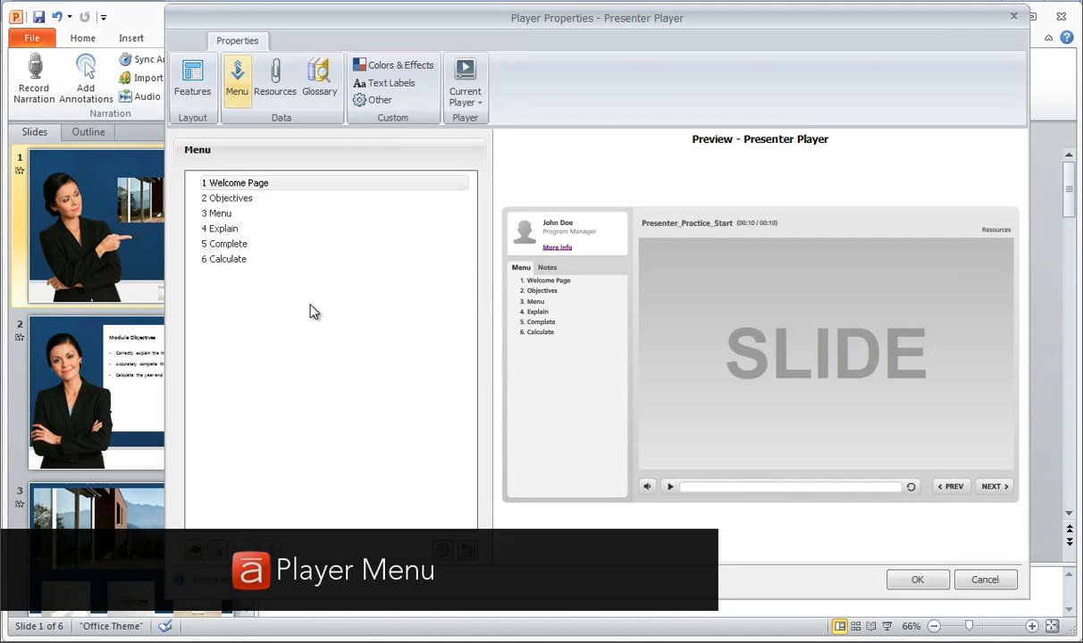
pyautogui.click(234, 198)
pyautogui.click(234, 213)
pyautogui.click(235, 229)
pyautogui.click(234, 245)
pyautogui.click(234, 260)
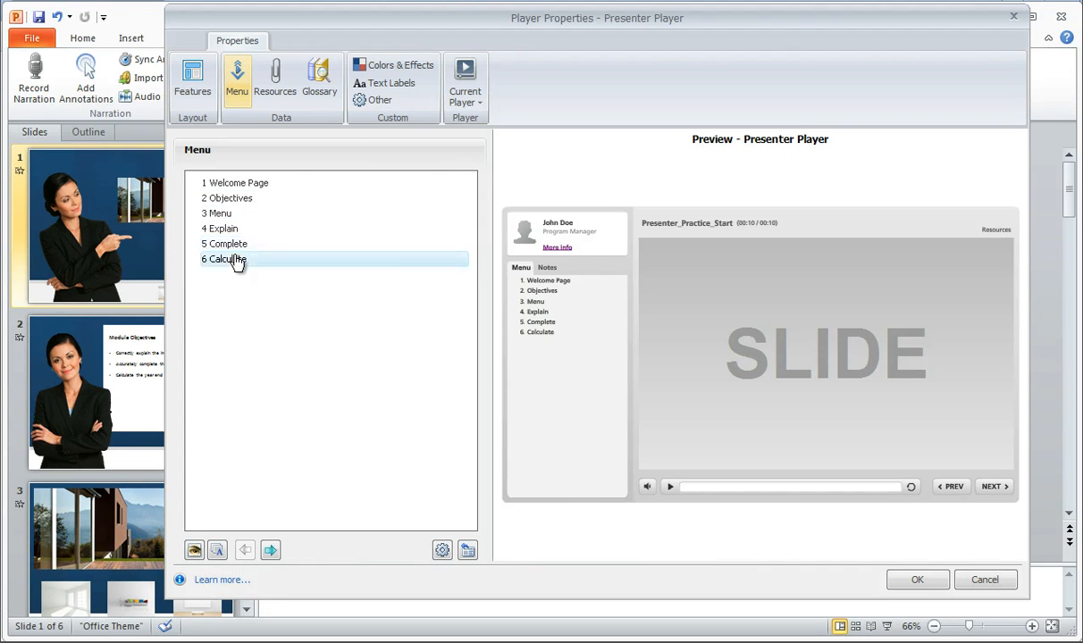
pyautogui.click(217, 183)
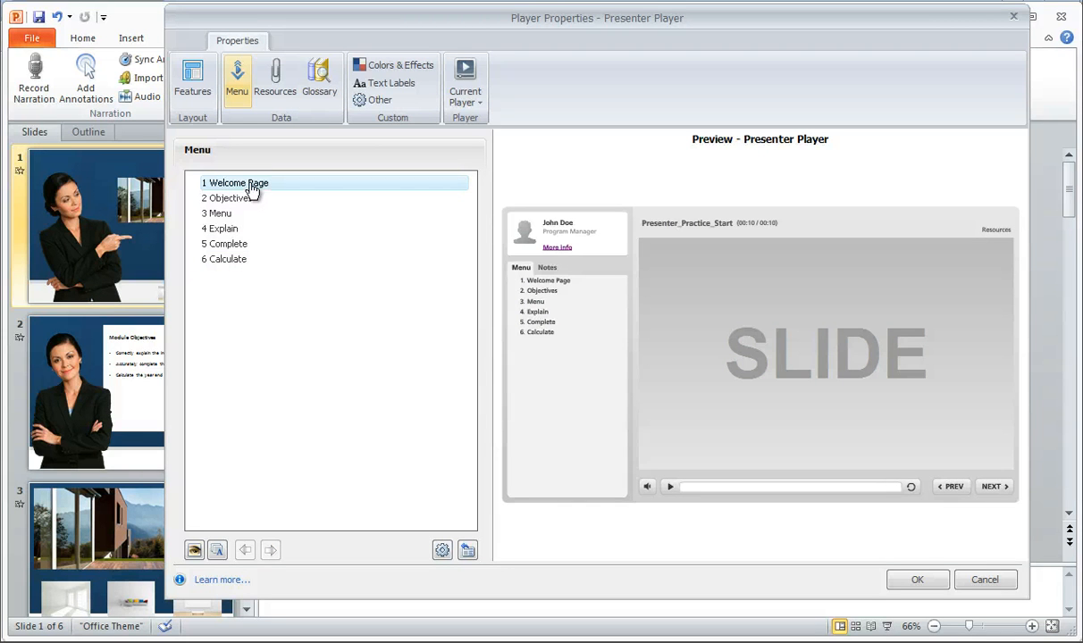
pyautogui.click(251, 185)
pyautogui.moveTo(269, 183); pyautogui.dragTo(215, 183)
pyautogui.click(290, 278)
# - Indent Objectives under Welcome Page, and Explain, Complete and Calculate under Menu in the player menu
pyautogui.click(232, 201)
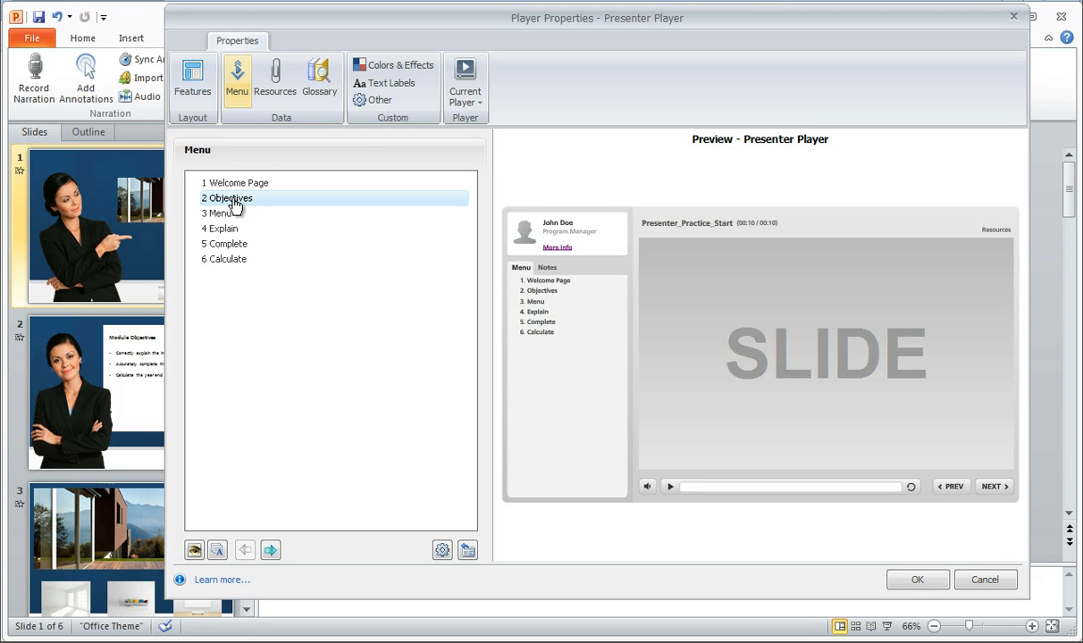
pyautogui.click(269, 549)
pyautogui.click(215, 228)
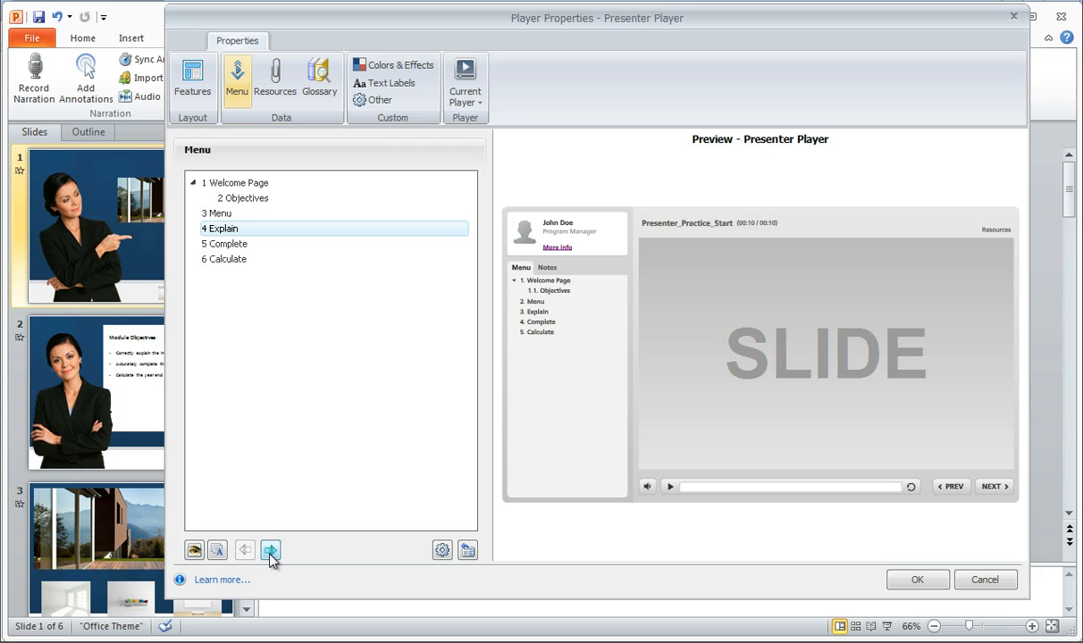
pyautogui.click(270, 550)
pyautogui.click(229, 245)
pyautogui.click(270, 550)
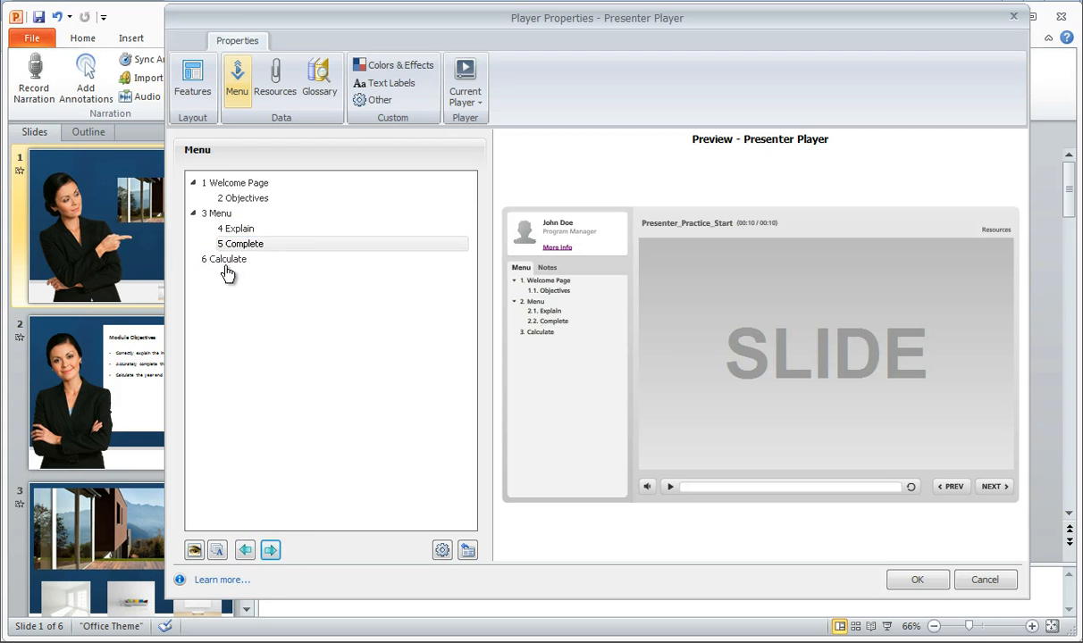
pyautogui.click(226, 259)
pyautogui.click(270, 549)
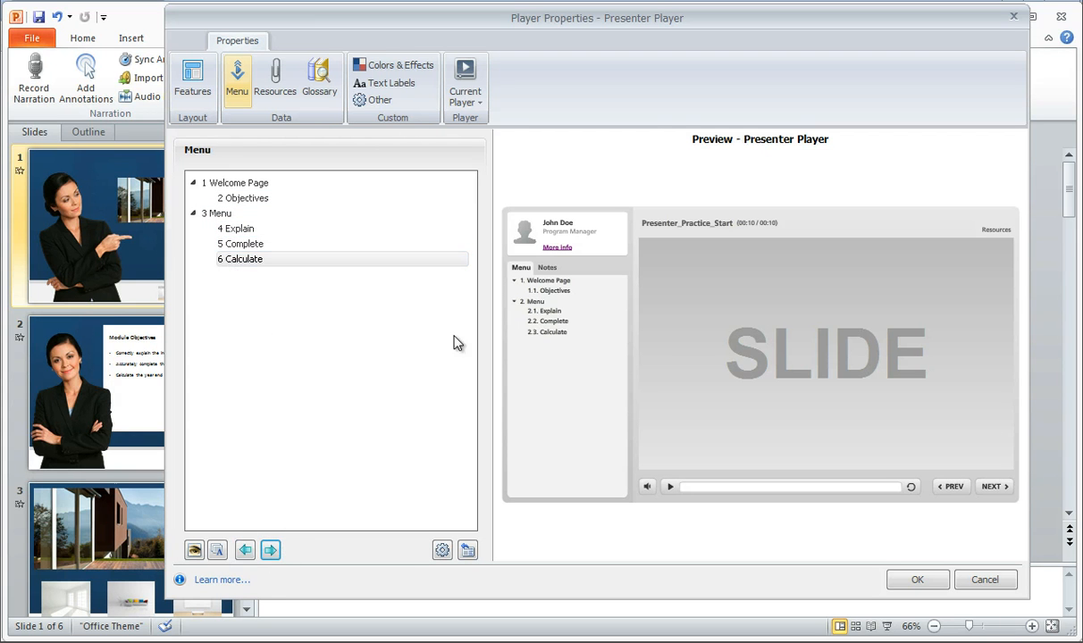
# - Collapse and expand the Welcome Page and Menu headings to examine how the levels appear in the preview
pyautogui.click(193, 212)
pyautogui.click(193, 184)
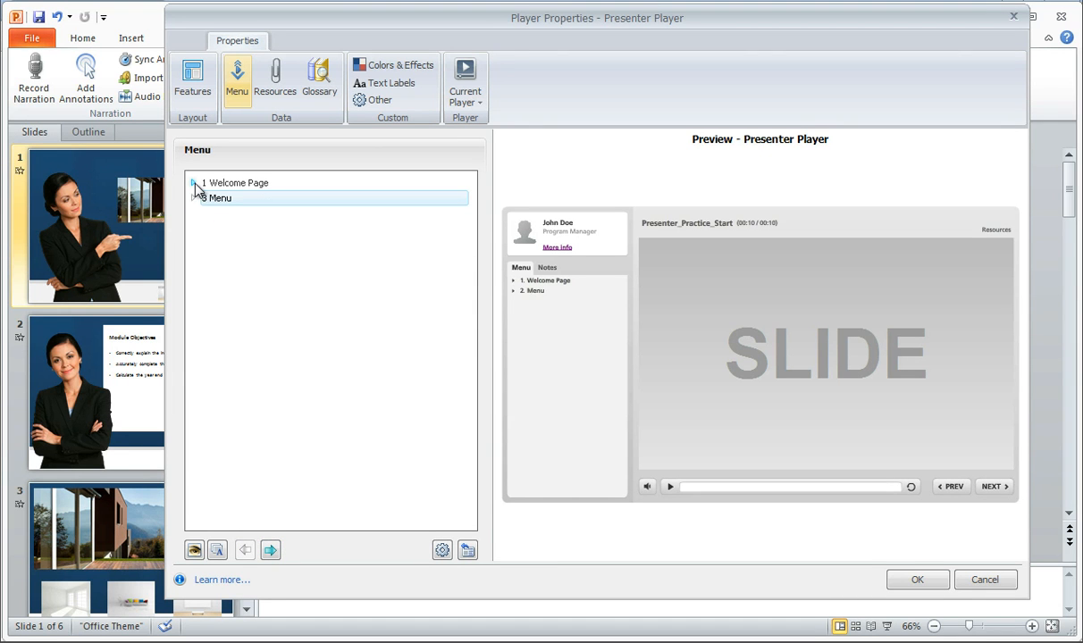
pyautogui.click(193, 183)
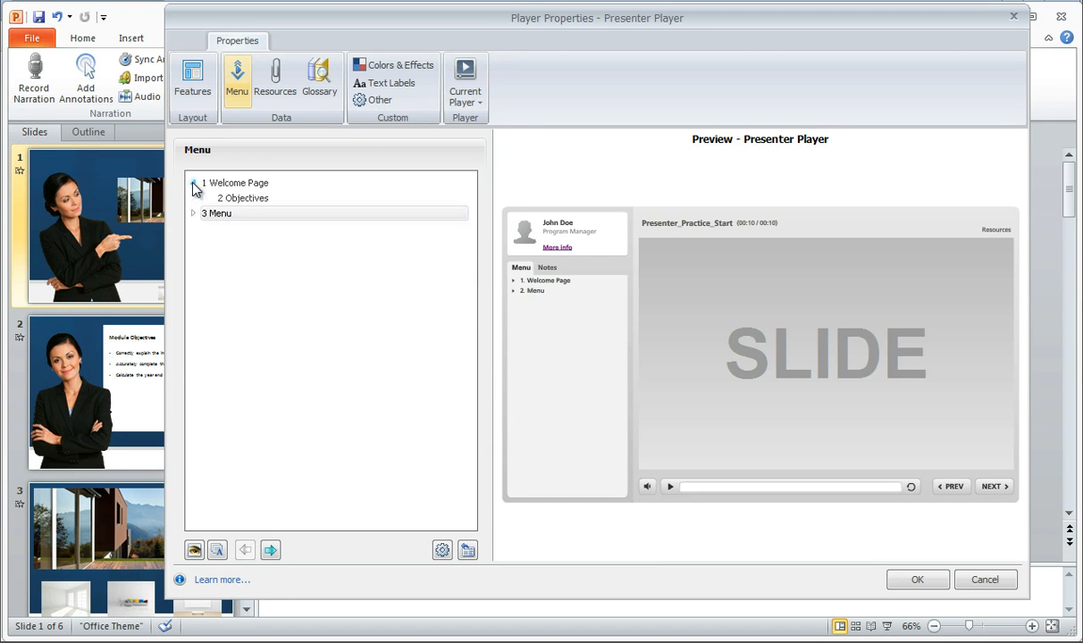
pyautogui.click(193, 214)
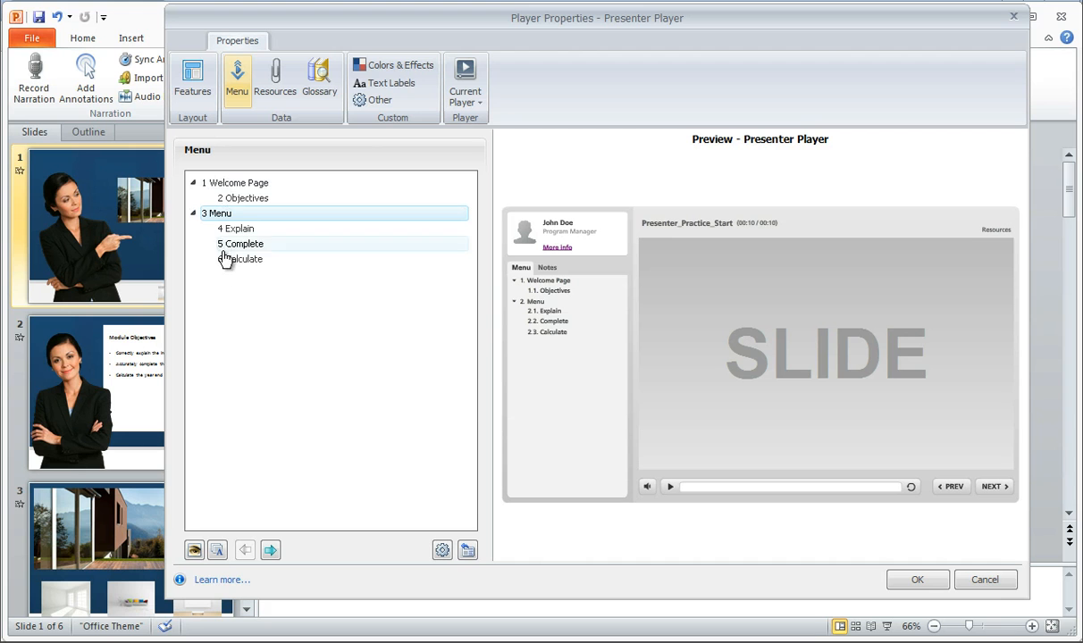
pyautogui.click(193, 213)
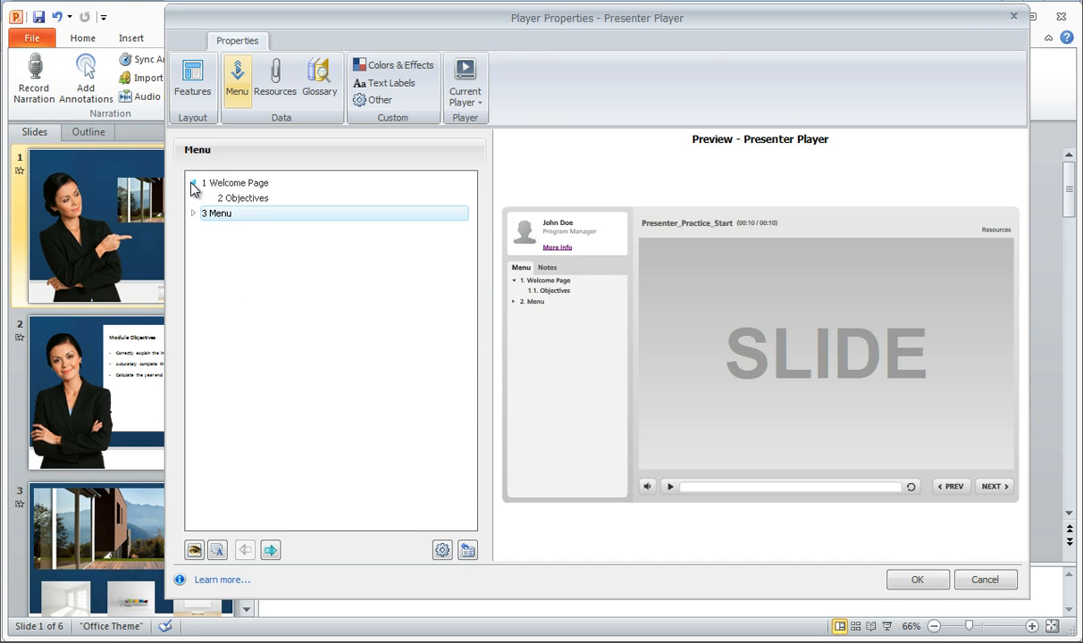
pyautogui.click(193, 183)
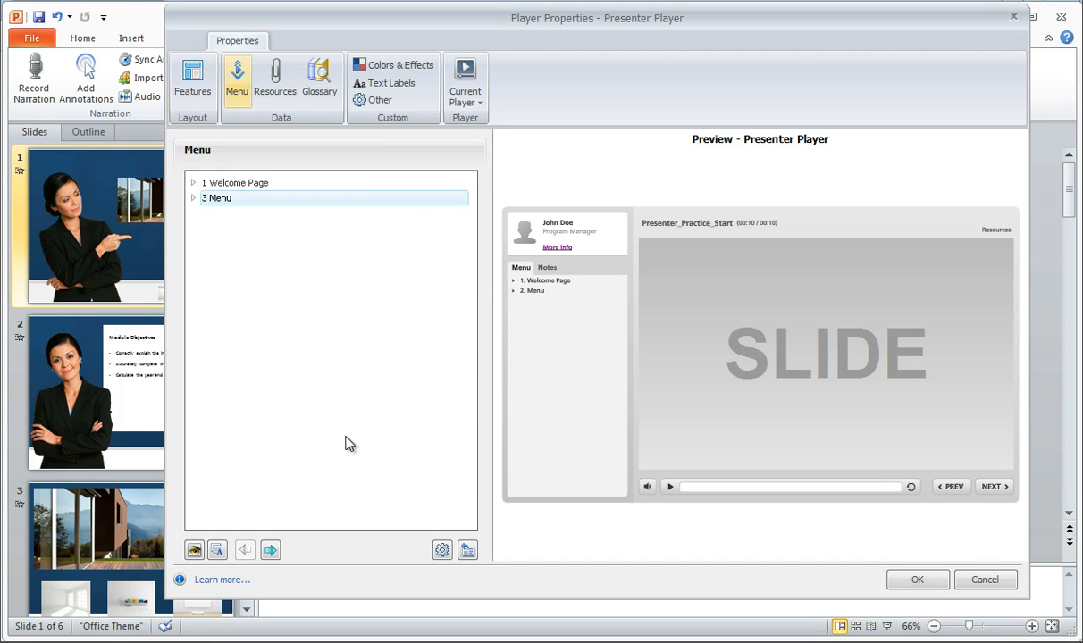
# - Open the menu options and examine the level behavior and restriction settings
pyautogui.click(443, 551)
pyautogui.moveTo(513, 151); pyautogui.dragTo(738, 119)
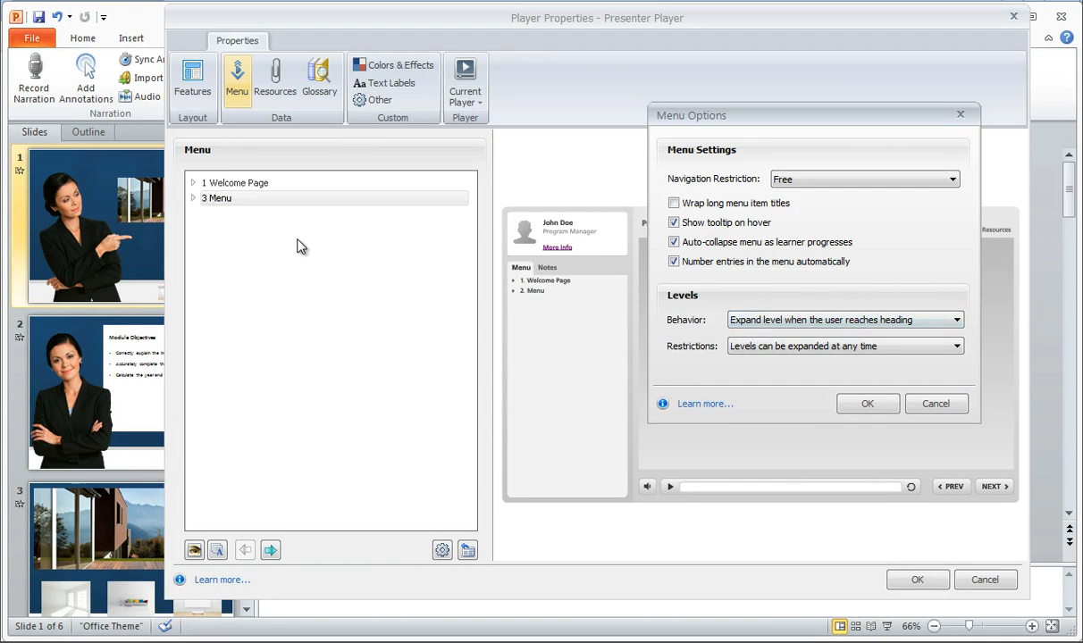
pyautogui.click(753, 328)
pyautogui.click(761, 346)
pyautogui.click(763, 349)
pyautogui.click(762, 348)
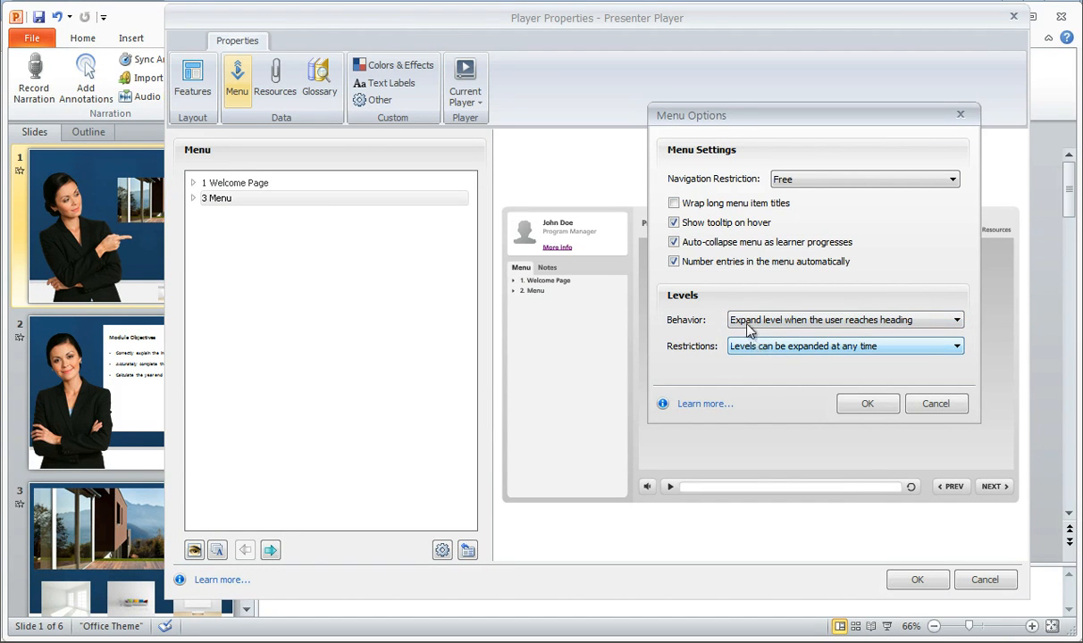
# - Try the Restricted and Locked navigation restrictions for the menu, and cancel the menu options
pyautogui.moveTo(720, 128); pyautogui.dragTo(617, 120)
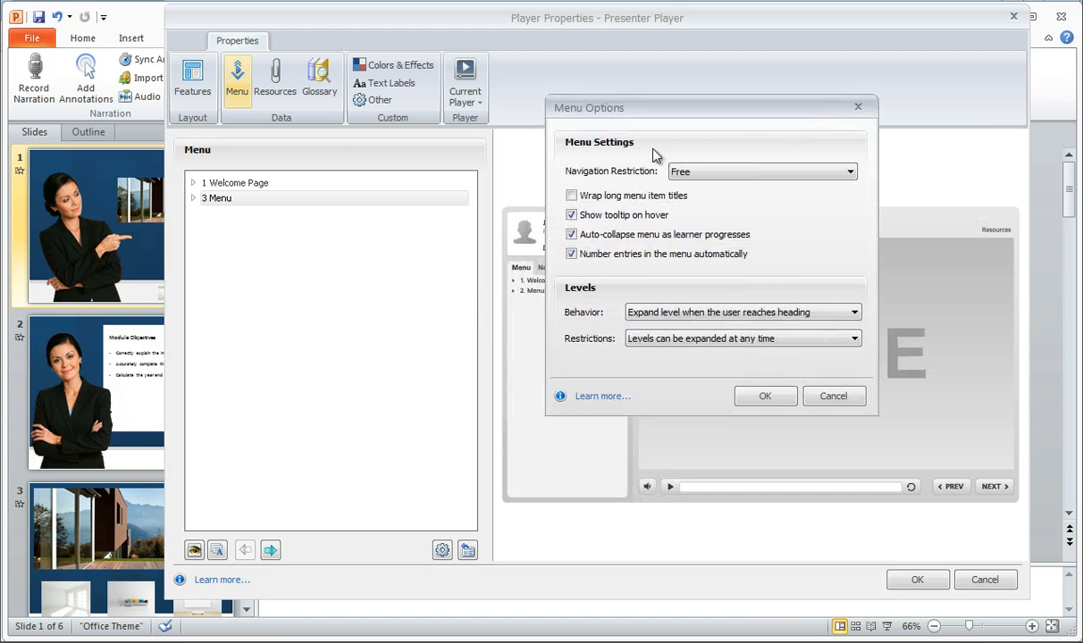
pyautogui.click(692, 175)
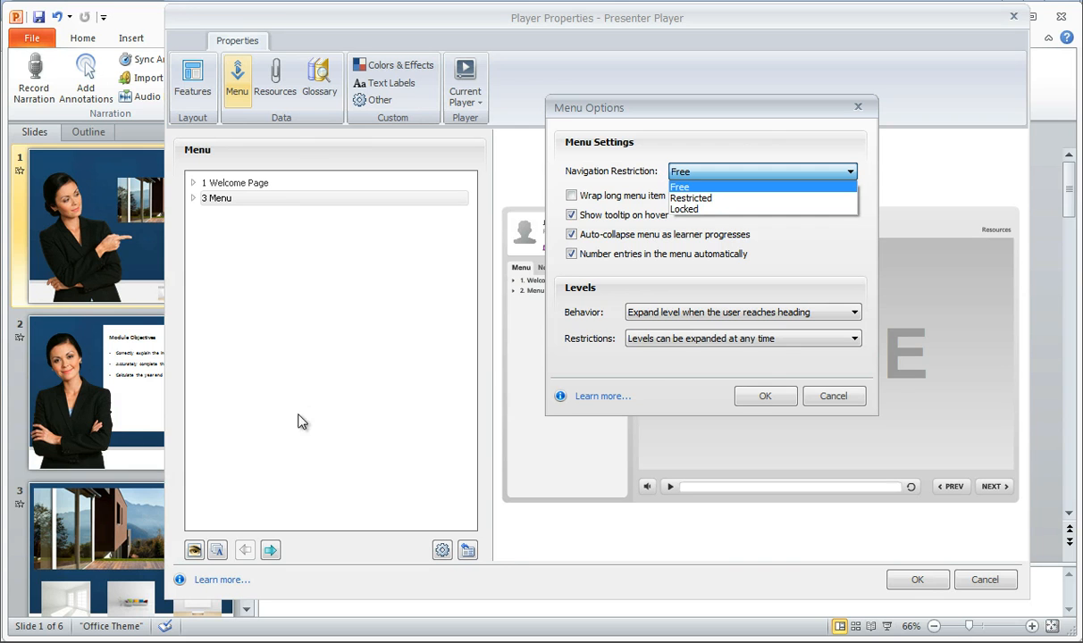
pyautogui.click(702, 199)
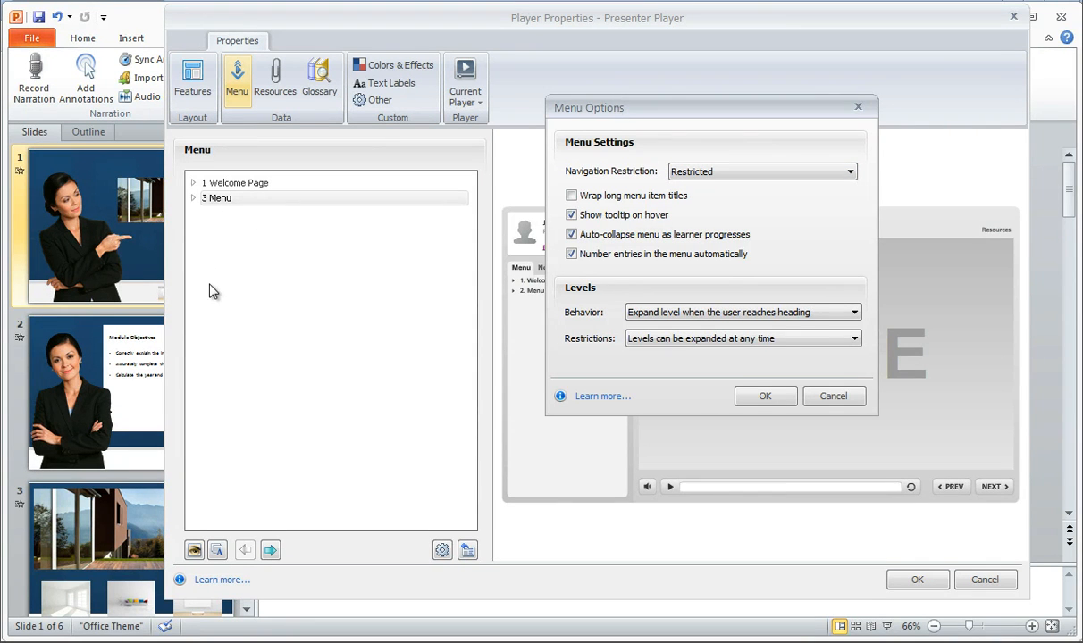
pyautogui.click(193, 183)
pyautogui.click(697, 171)
pyautogui.click(693, 208)
pyautogui.click(835, 398)
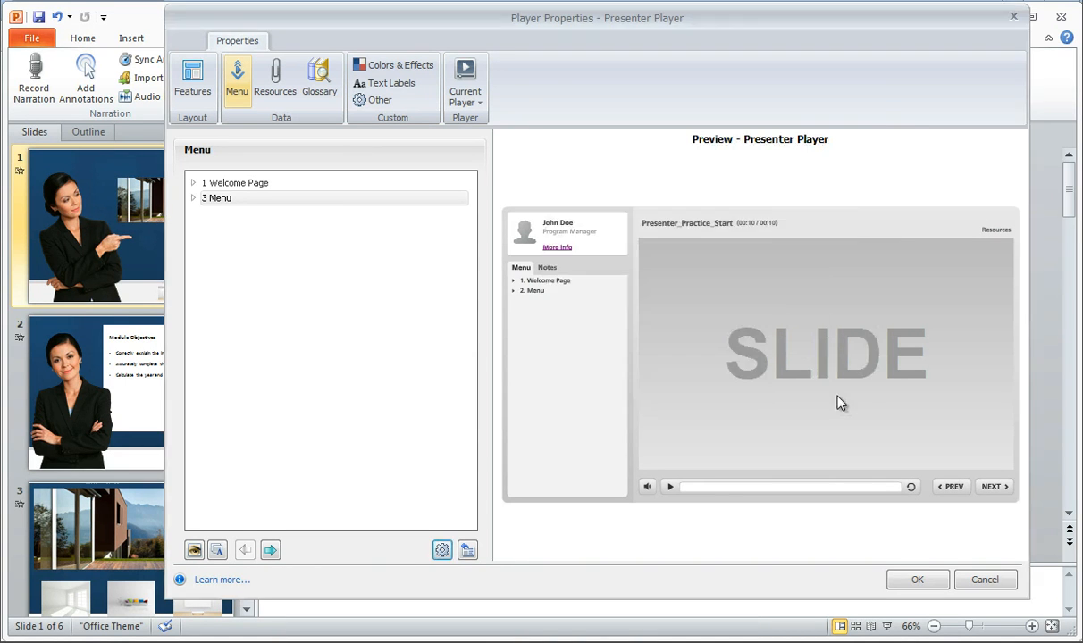
# - Reset all slides in the player menu to their original titles and levels
pyautogui.click(469, 552)
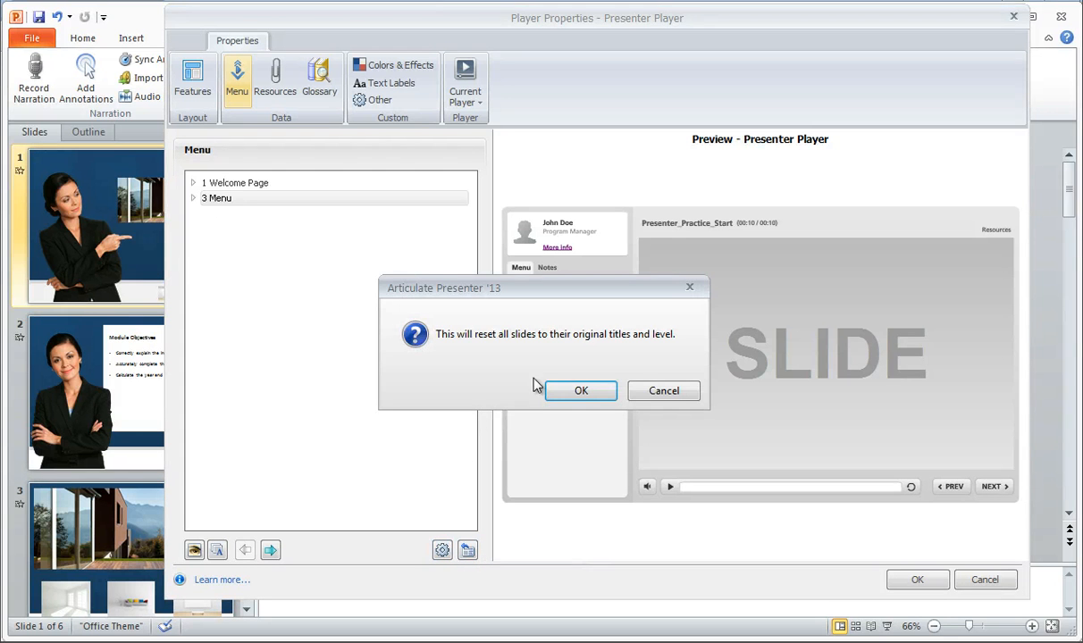
pyautogui.click(583, 393)
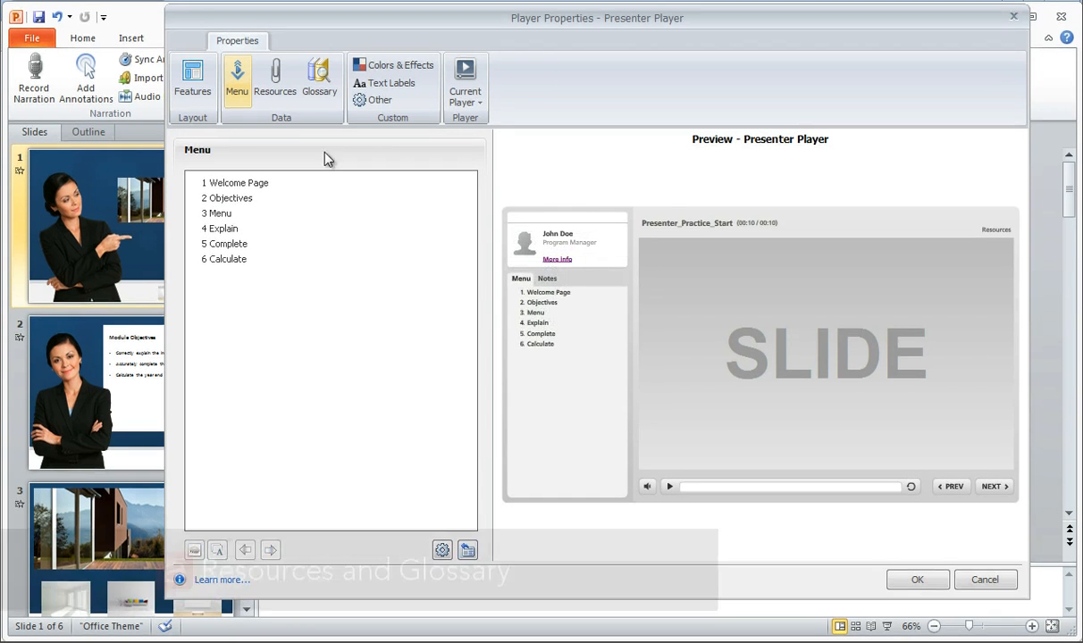
# - Add a player resource titled "PDF Document" that links to the copied web address of Form_501.pdf
pyautogui.click(275, 81)
pyautogui.click(315, 80)
pyautogui.click(275, 79)
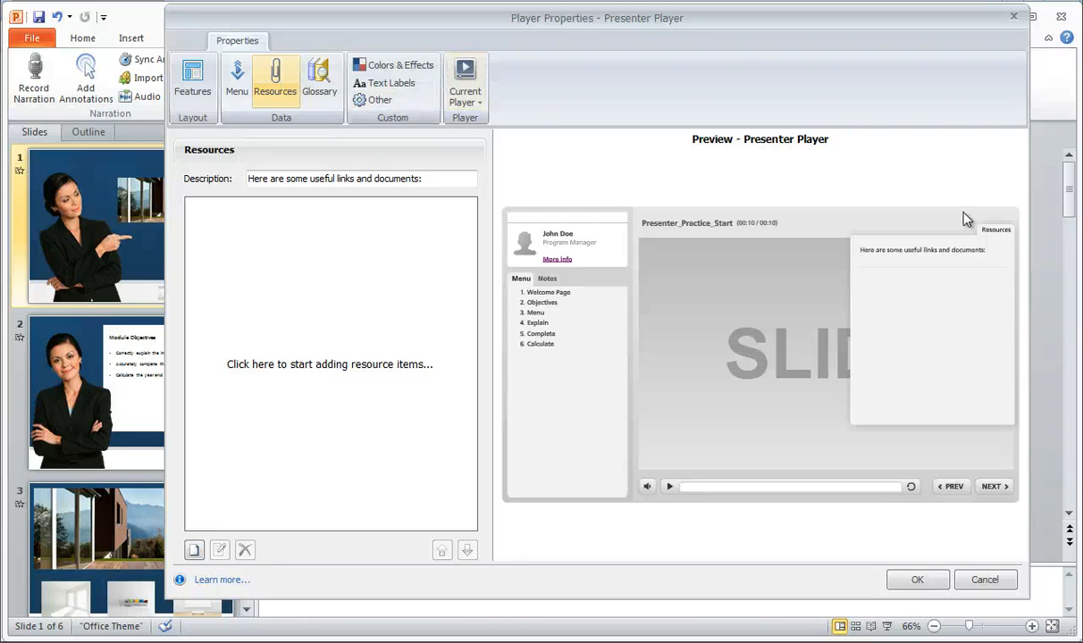
pyautogui.click(310, 179)
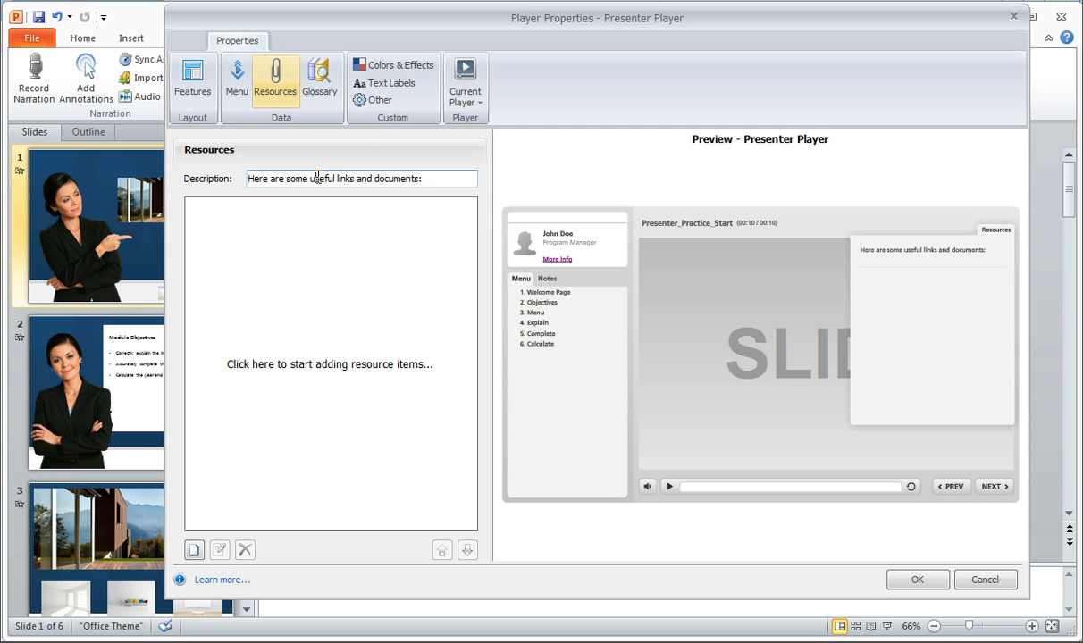
pyautogui.click(195, 550)
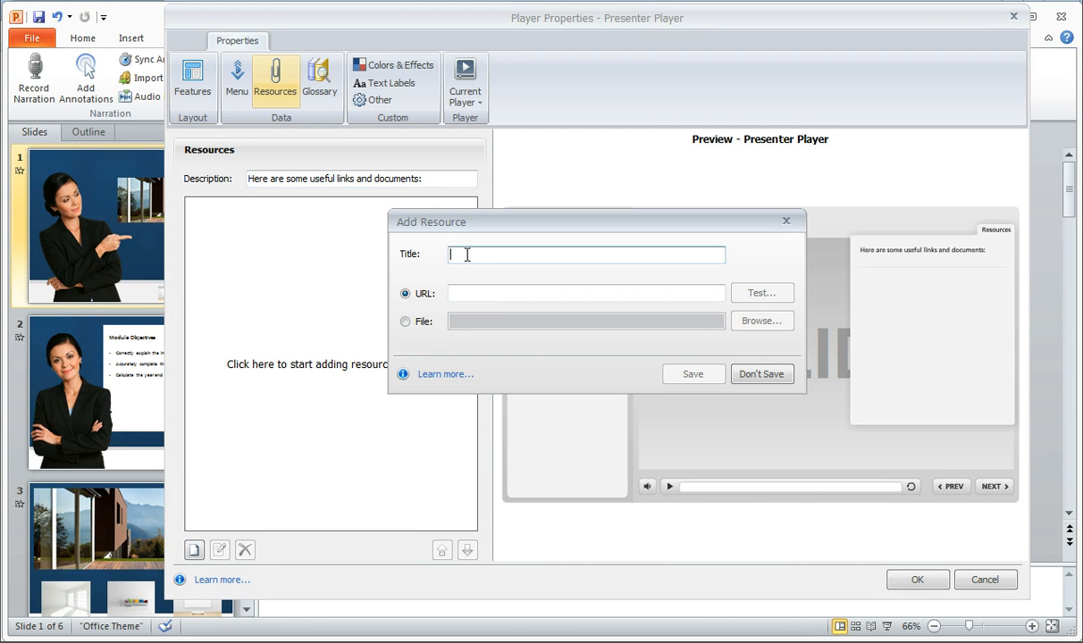
pyautogui.write('PDF Document')
pyautogui.click(470, 291)
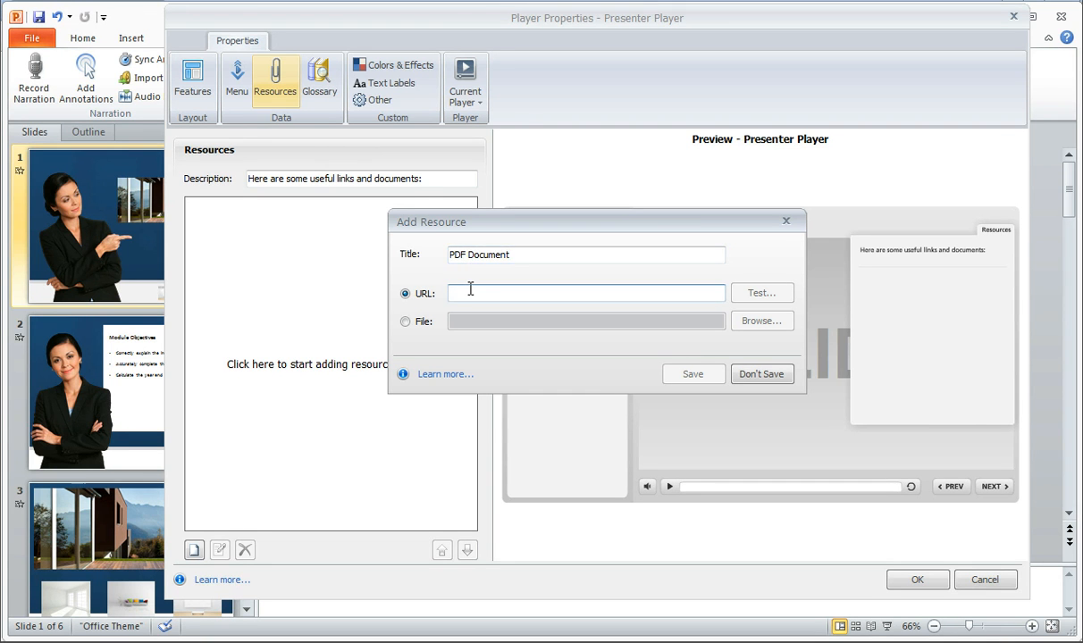
pyautogui.hotkey('ctrl', 'v')
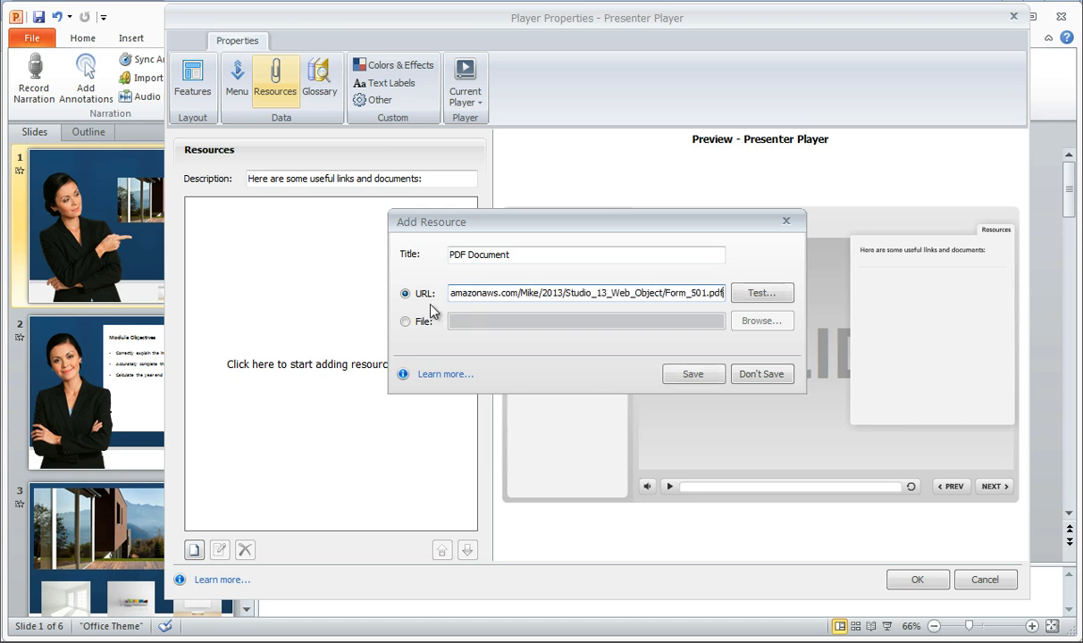
pyautogui.click(693, 374)
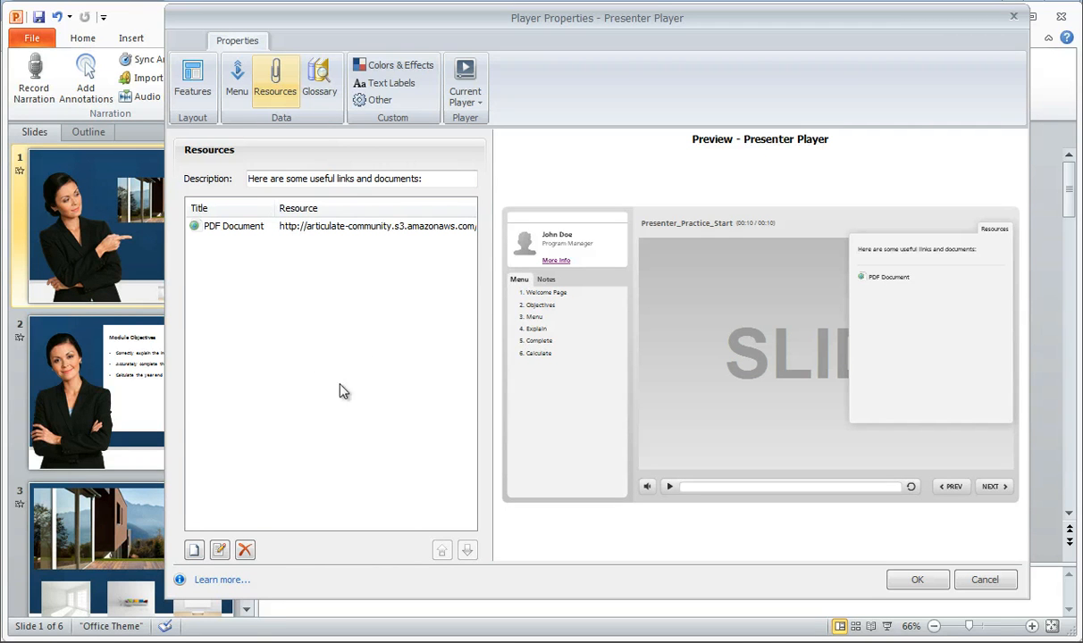
# - Start another resource with a file as its source, discard it, and select and deselect the PDF Document entry
pyautogui.click(194, 551)
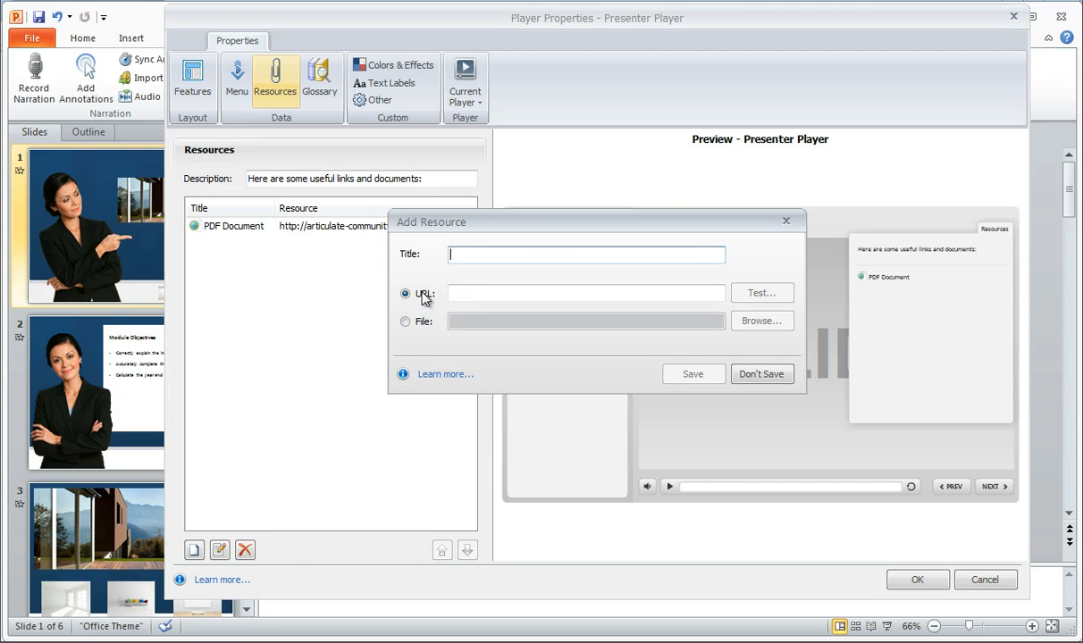
pyautogui.click(405, 321)
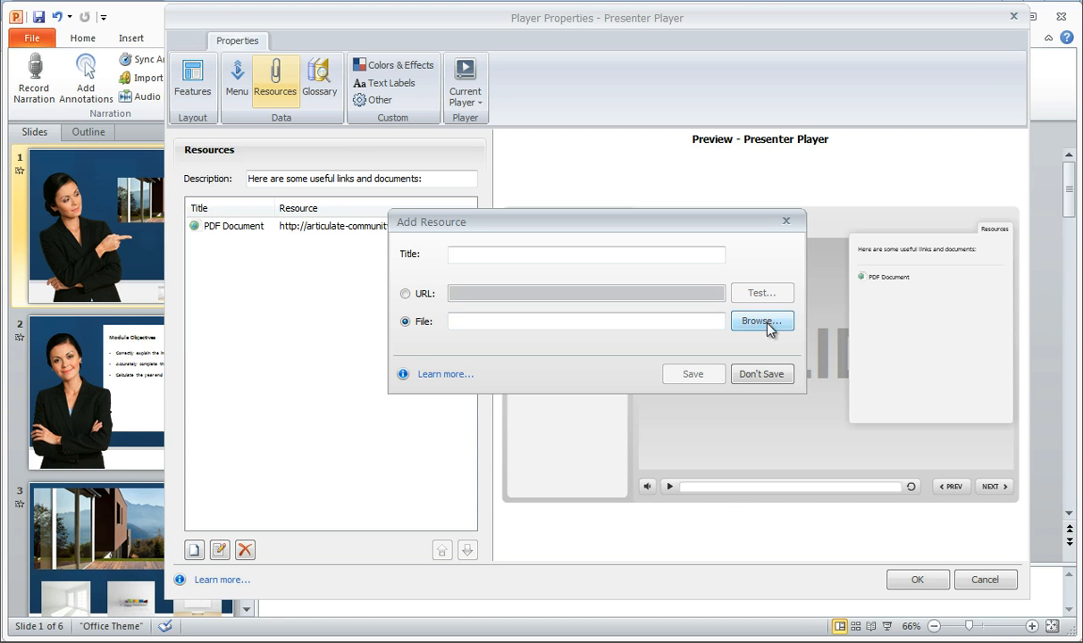
pyautogui.click(787, 222)
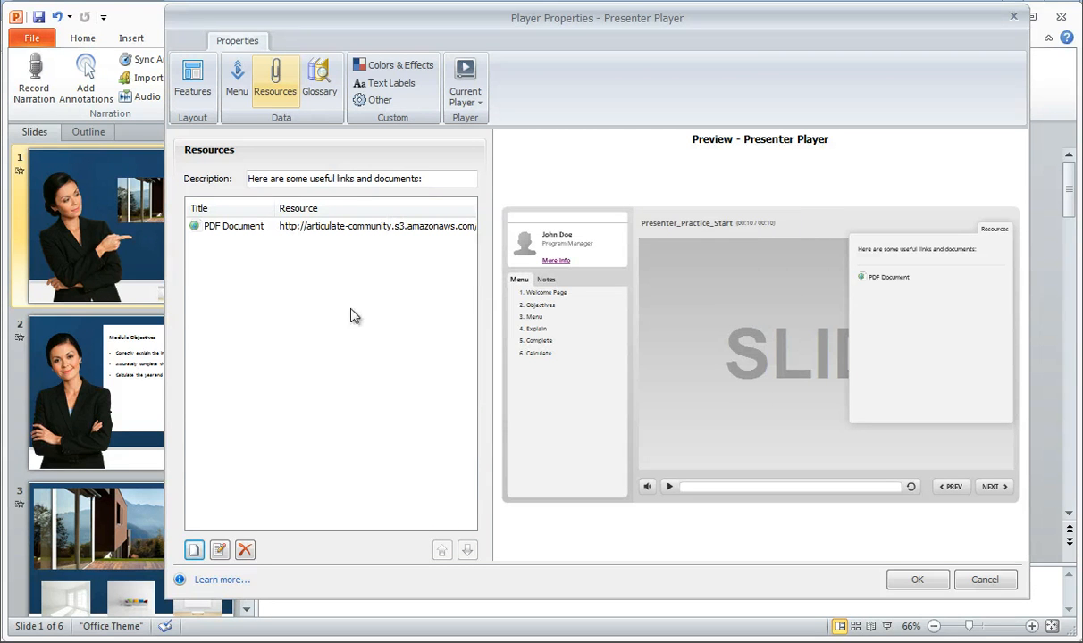
pyautogui.click(275, 228)
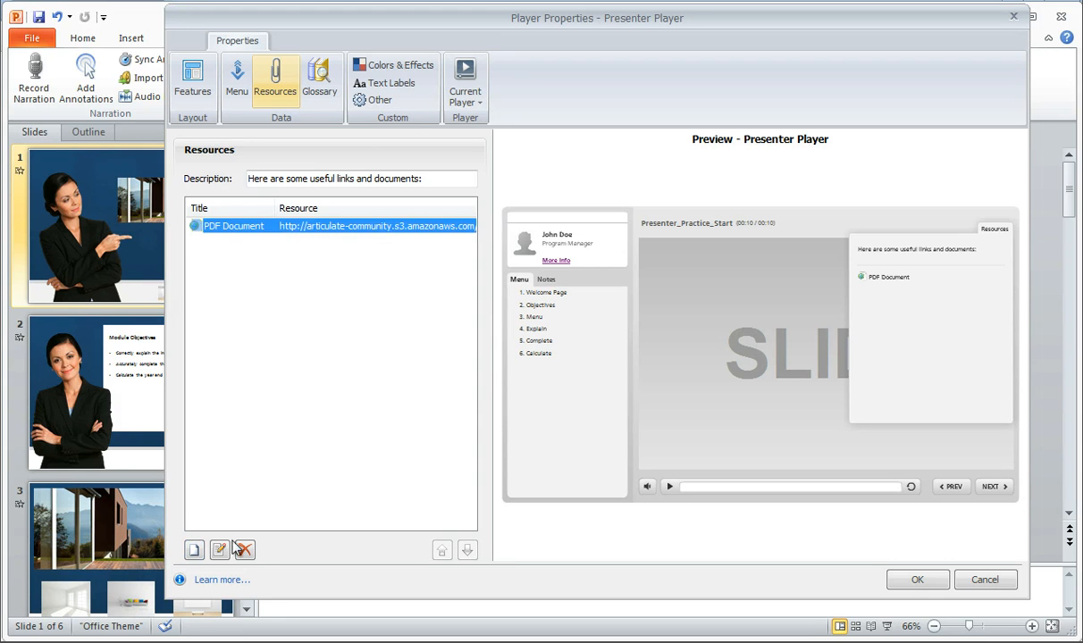
pyautogui.click(282, 304)
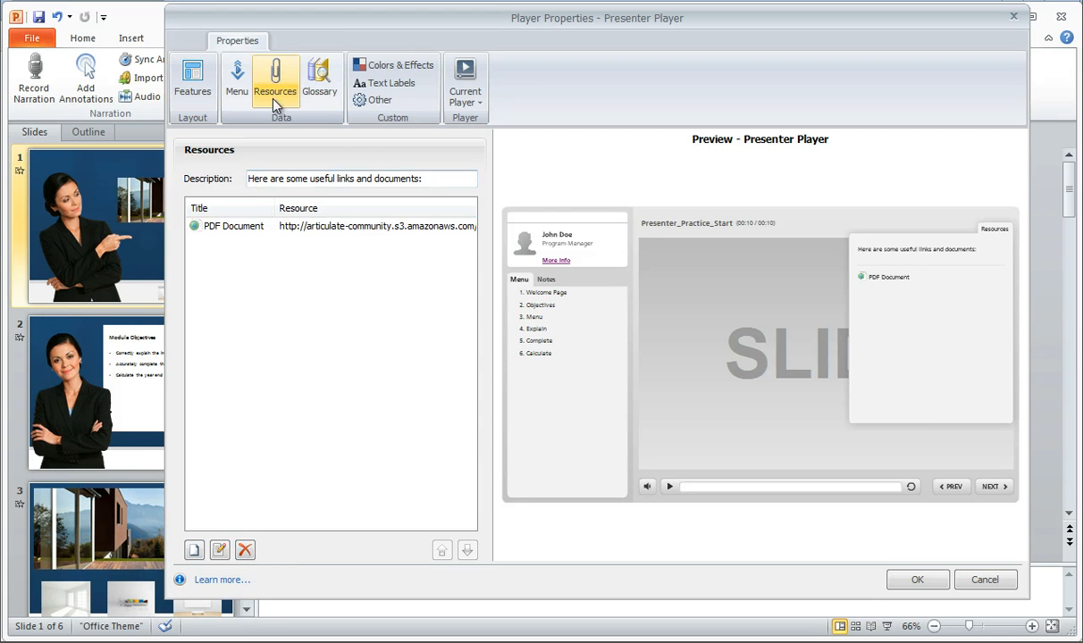
# - Enable the sidebar's Glossary tab in the player features, show it in the preview, and open the glossary settings
pyautogui.click(317, 66)
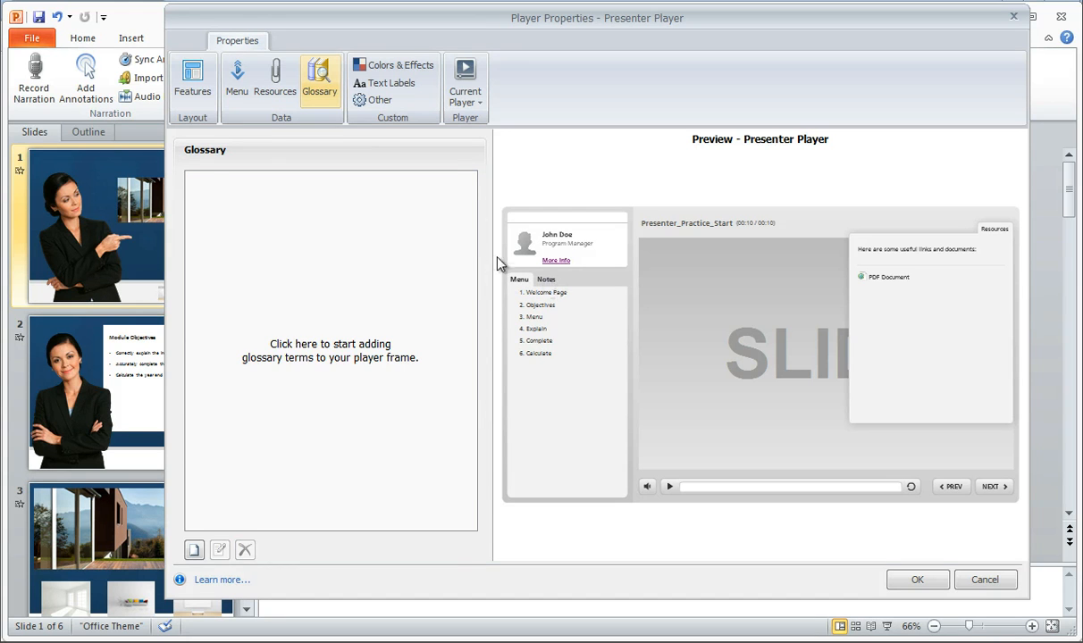
pyautogui.click(203, 86)
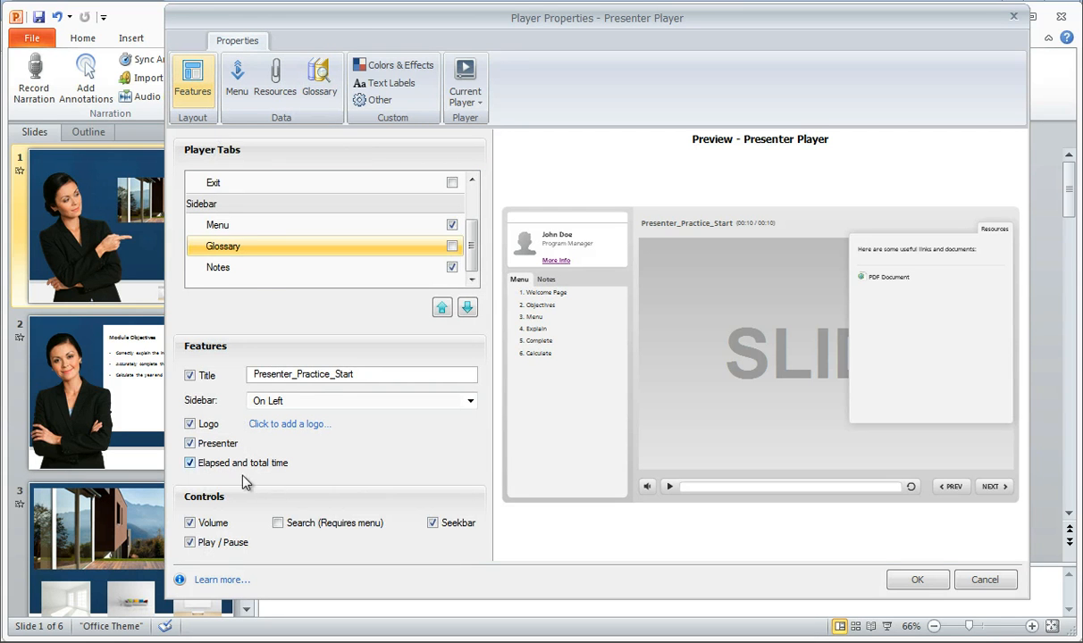
pyautogui.click(452, 246)
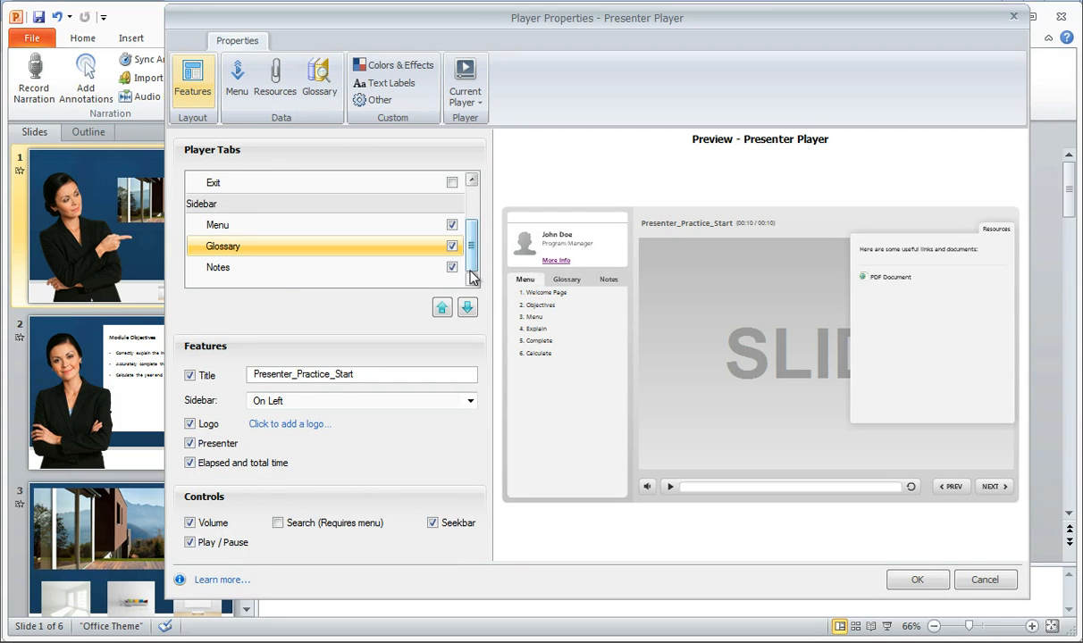
pyautogui.click(565, 280)
pyautogui.click(324, 94)
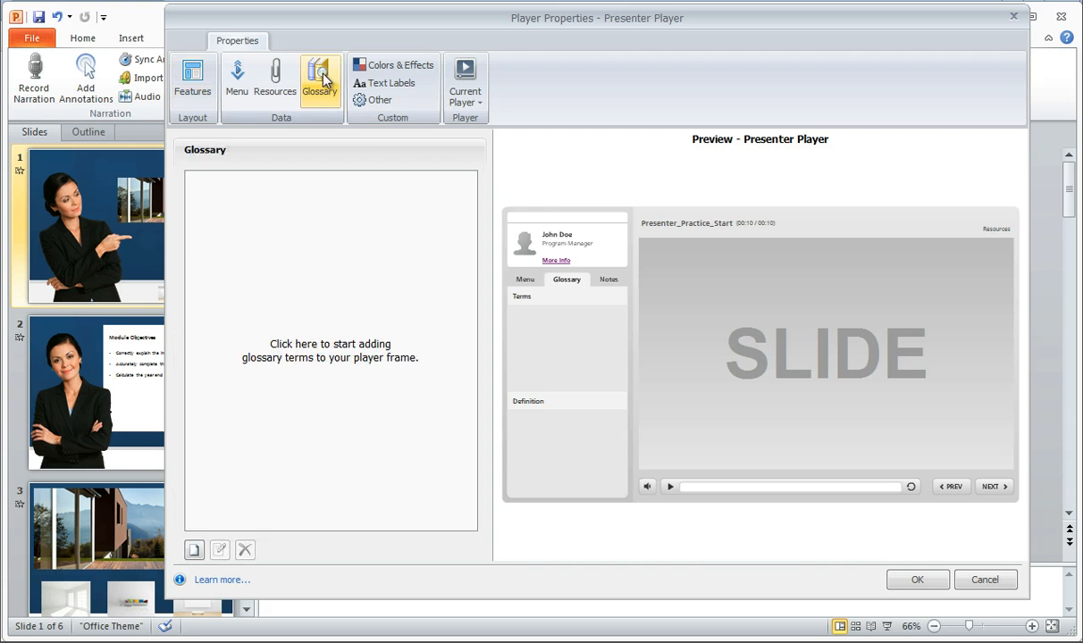
# - Add a glossary term "Articulate" with the definition "An awesome company!" and save it
pyautogui.click(194, 550)
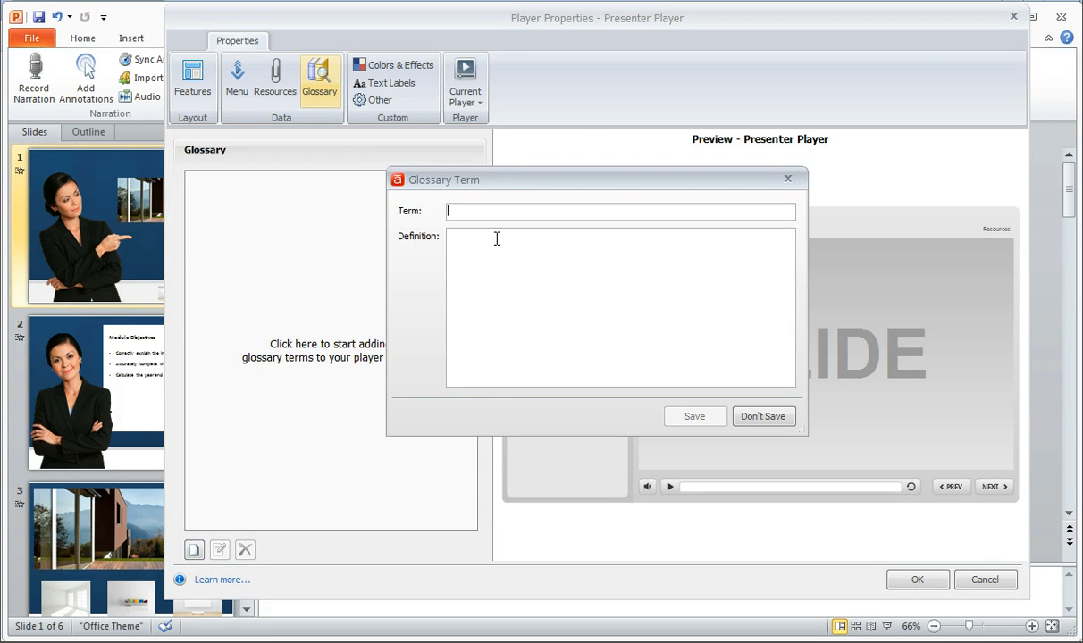
pyautogui.write('Articulate')
pyautogui.click(542, 276)
pyautogui.write('A ')
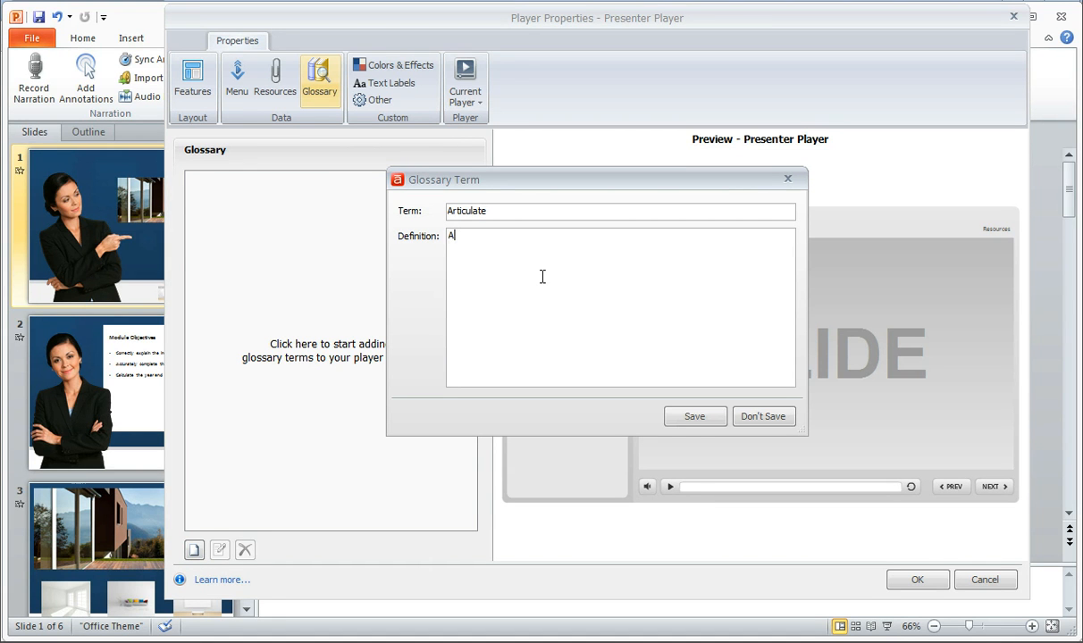
pyautogui.write('n awesome company!')
pyautogui.click(697, 417)
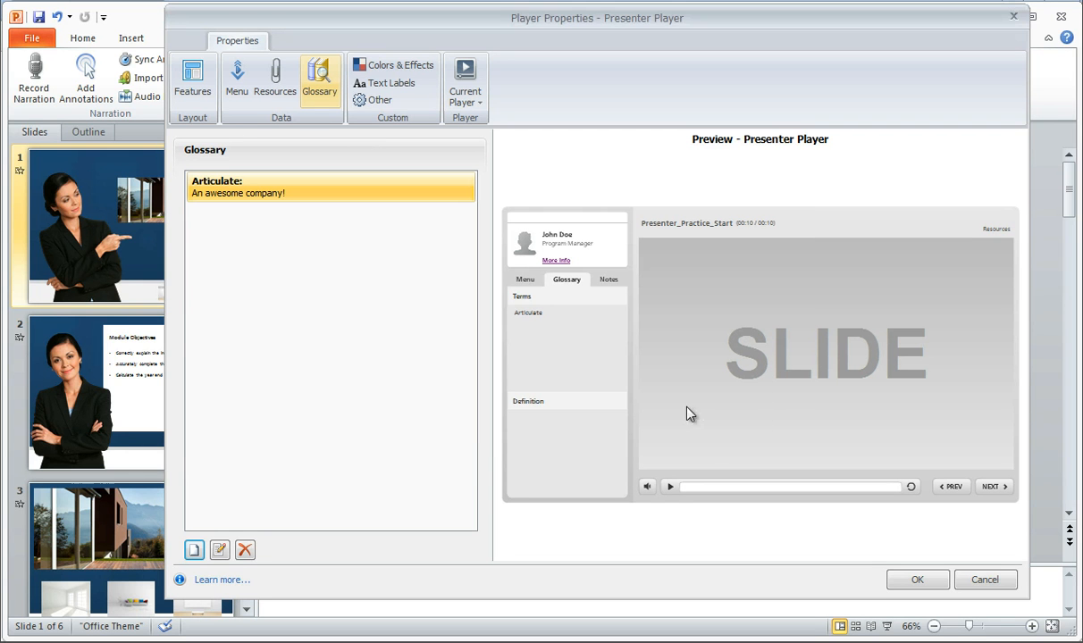
# - Show the Articulate term's definition in the player preview, then review the resources and glossary settings
pyautogui.click(525, 314)
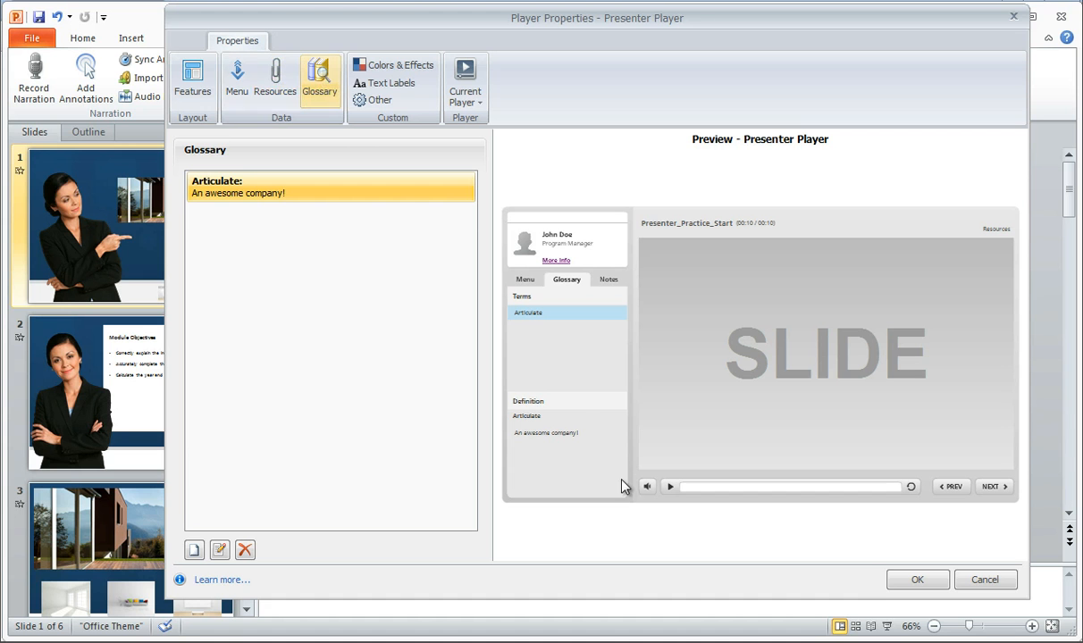
pyautogui.click(273, 76)
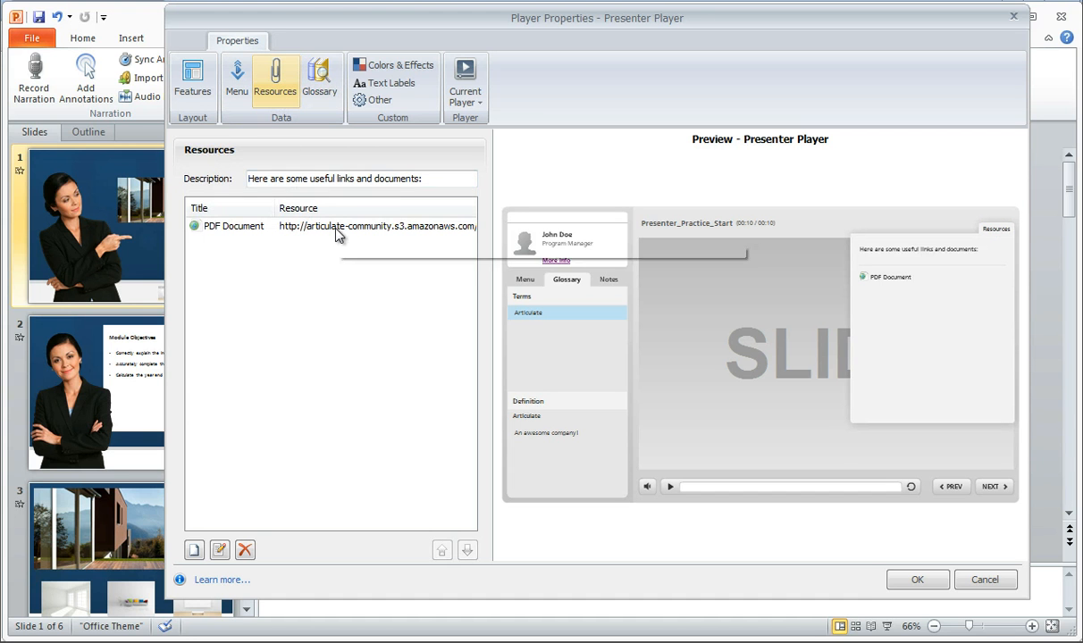
pyautogui.click(320, 80)
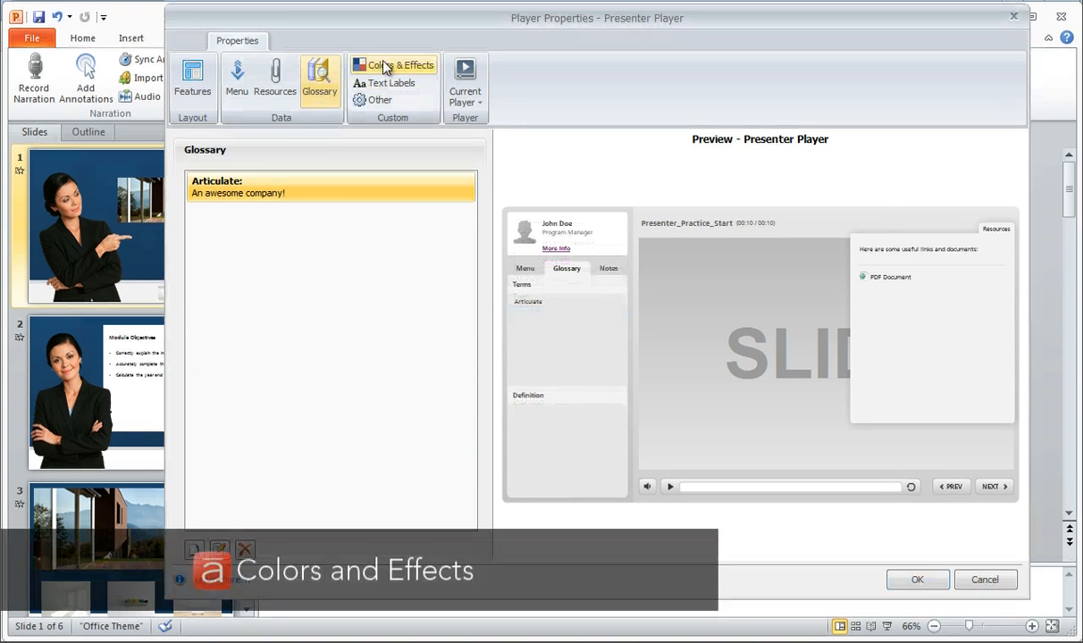
# - Apply the built-in Dark Blue color scheme to the player
pyautogui.click(386, 66)
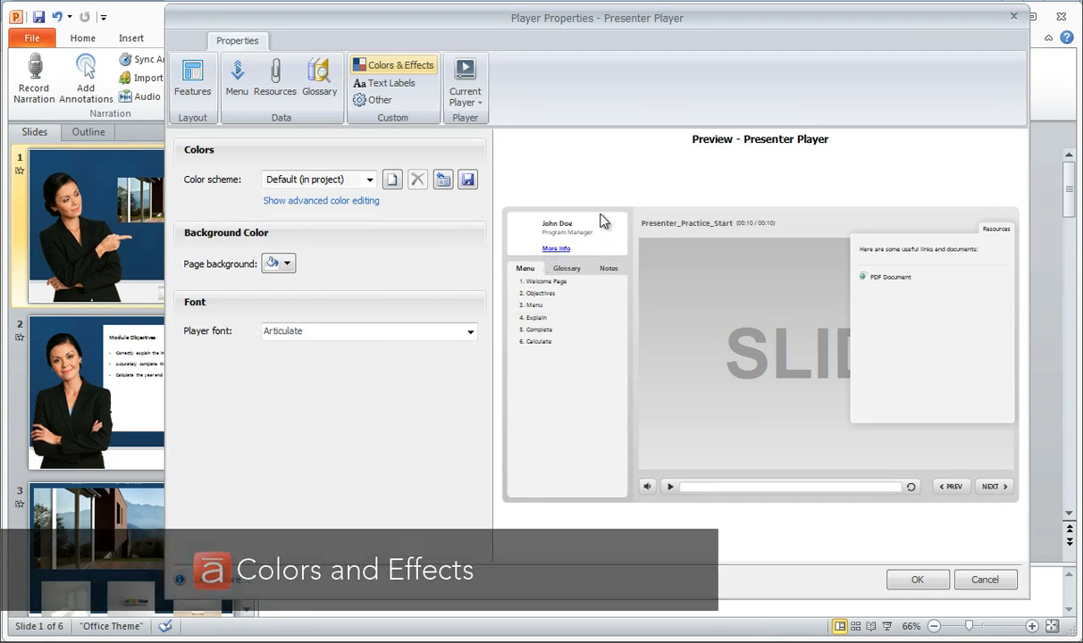
pyautogui.click(369, 180)
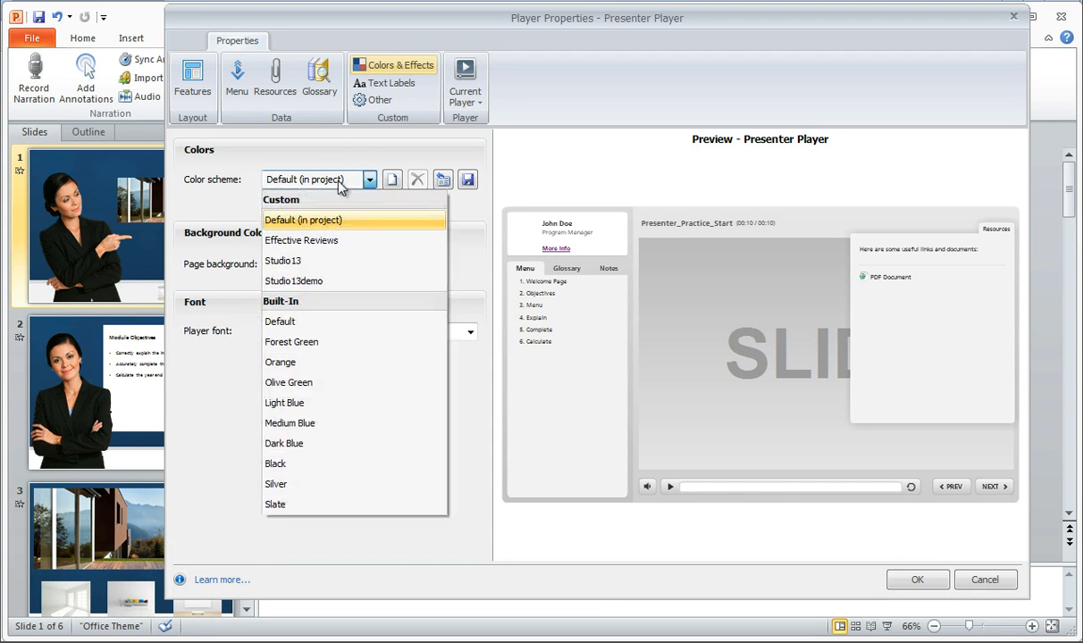
pyautogui.click(284, 444)
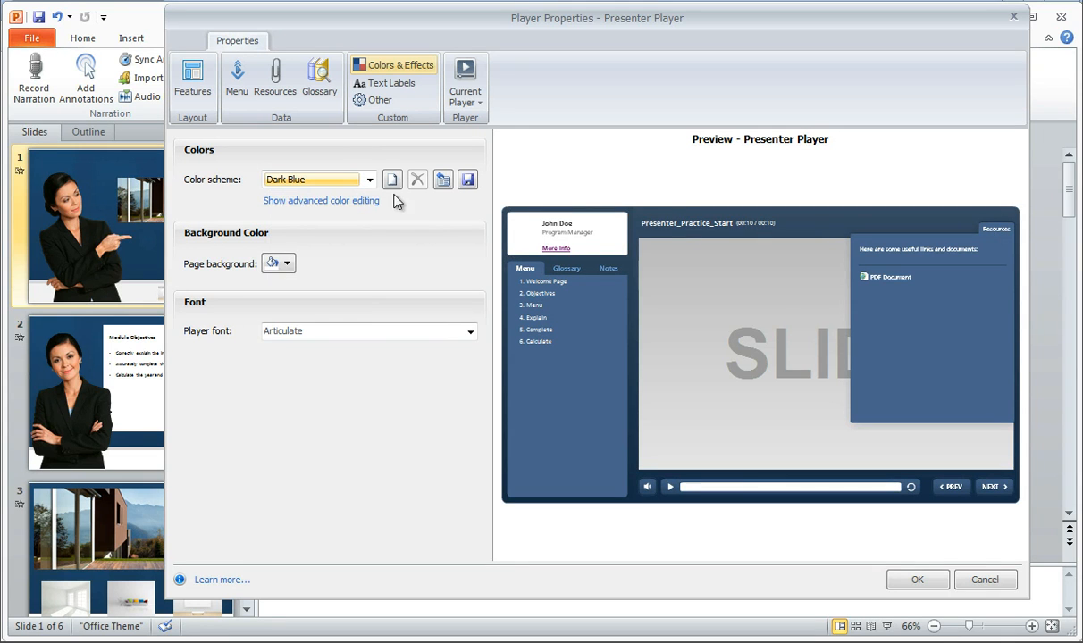
# - Using advanced color editing, set both the top and bottom colors of Base >> Main Background to a tan theme color
pyautogui.click(328, 201)
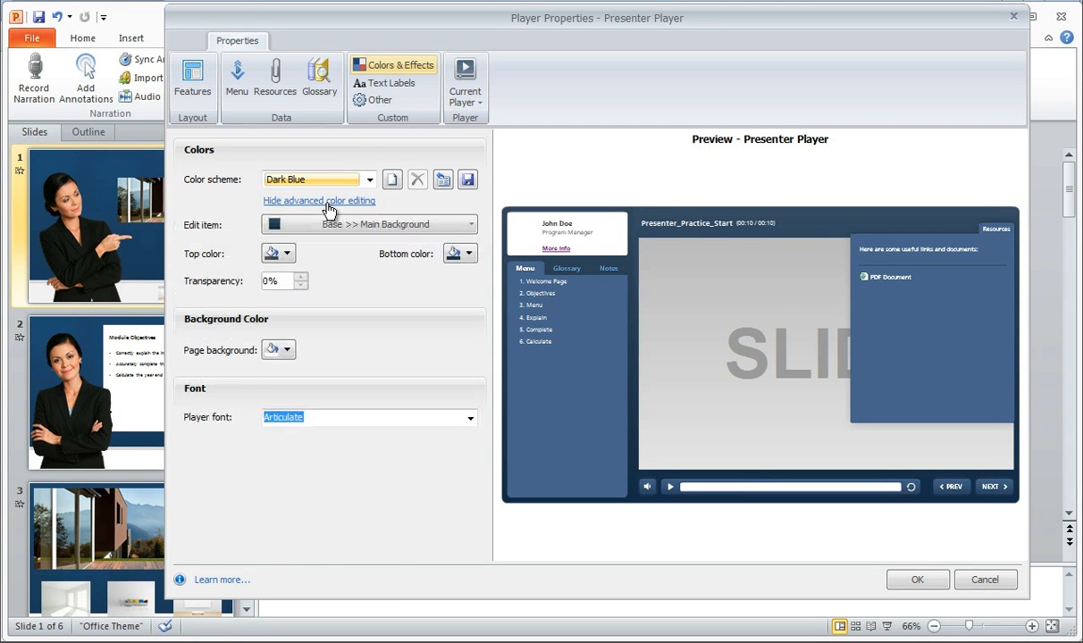
pyautogui.click(345, 225)
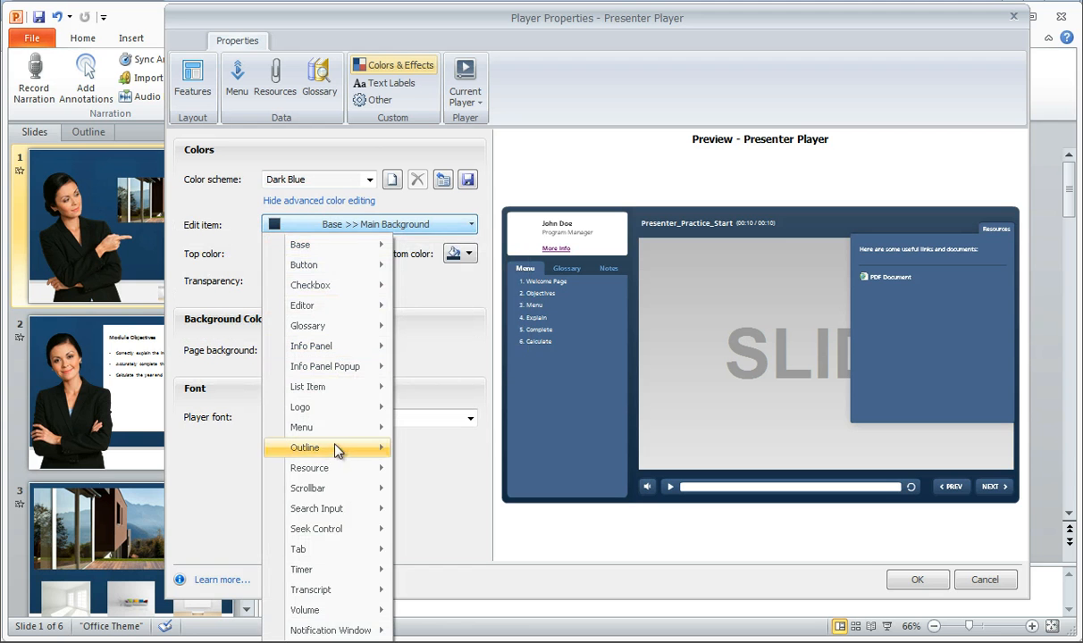
pyautogui.moveTo(331, 254)
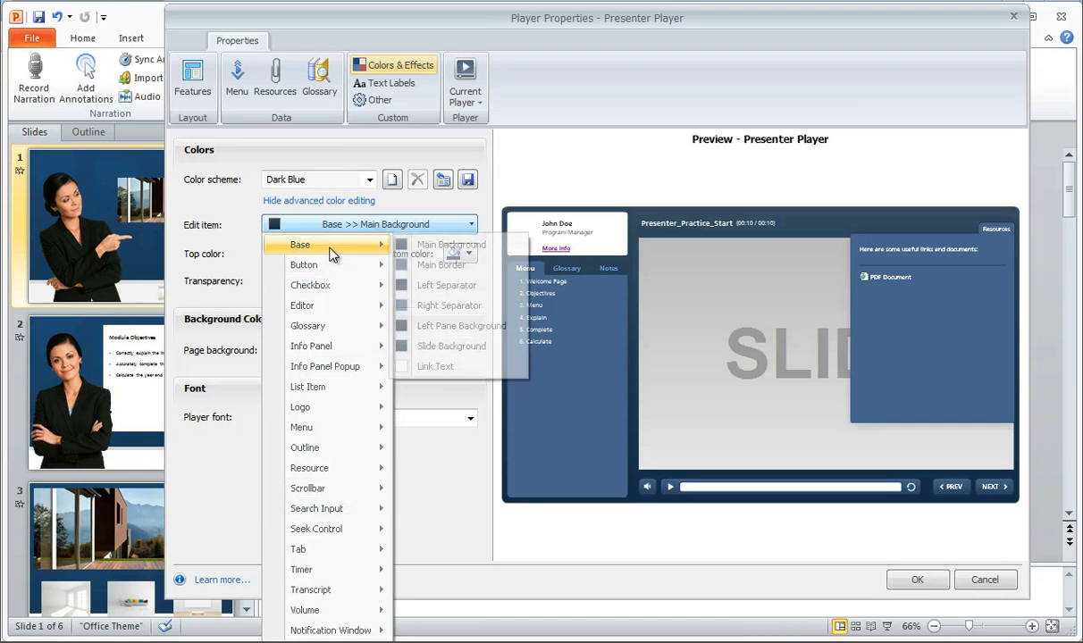
pyautogui.click(241, 267)
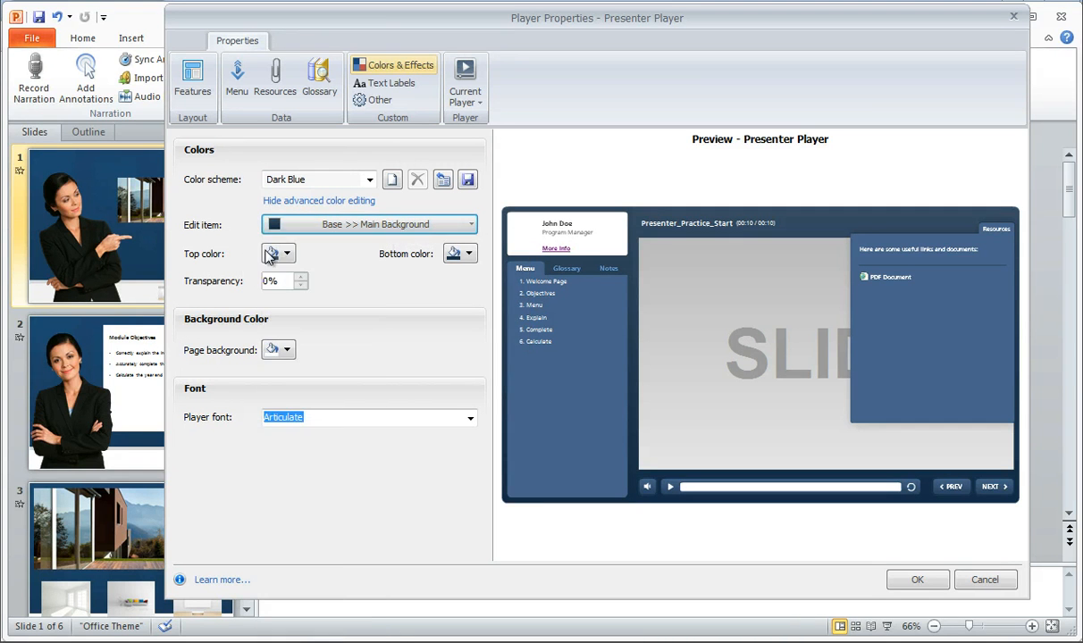
pyautogui.click(286, 255)
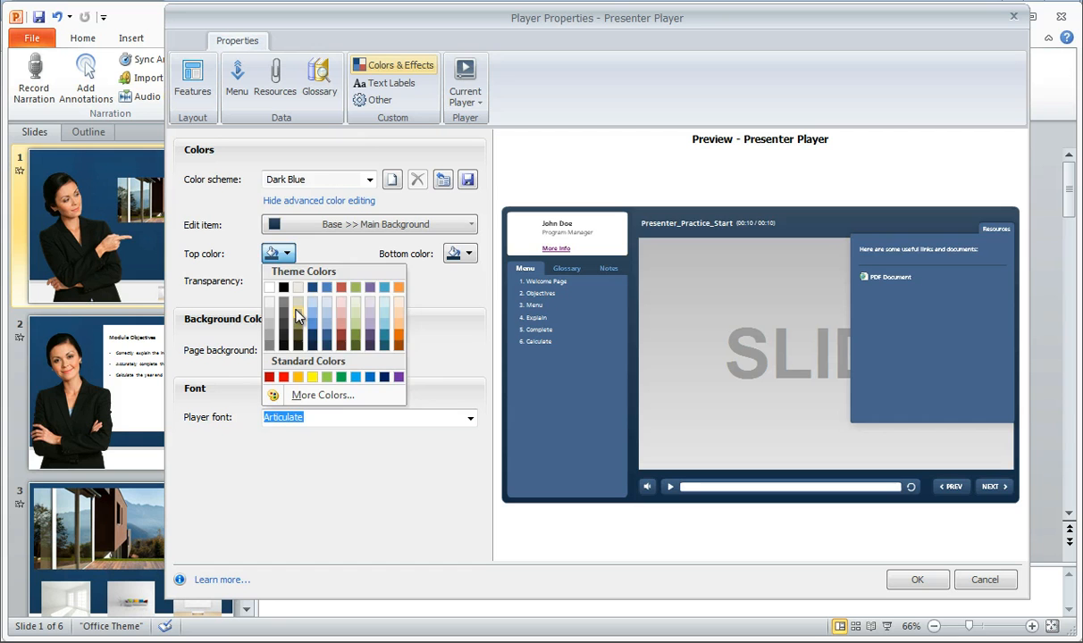
pyautogui.click(299, 316)
pyautogui.click(460, 254)
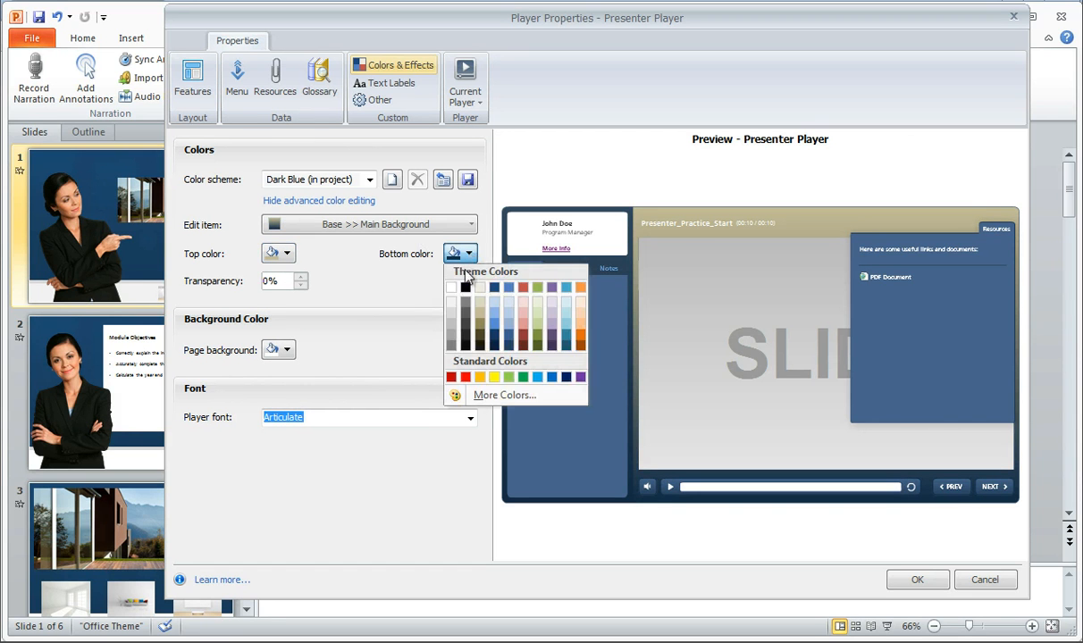
pyautogui.click(482, 318)
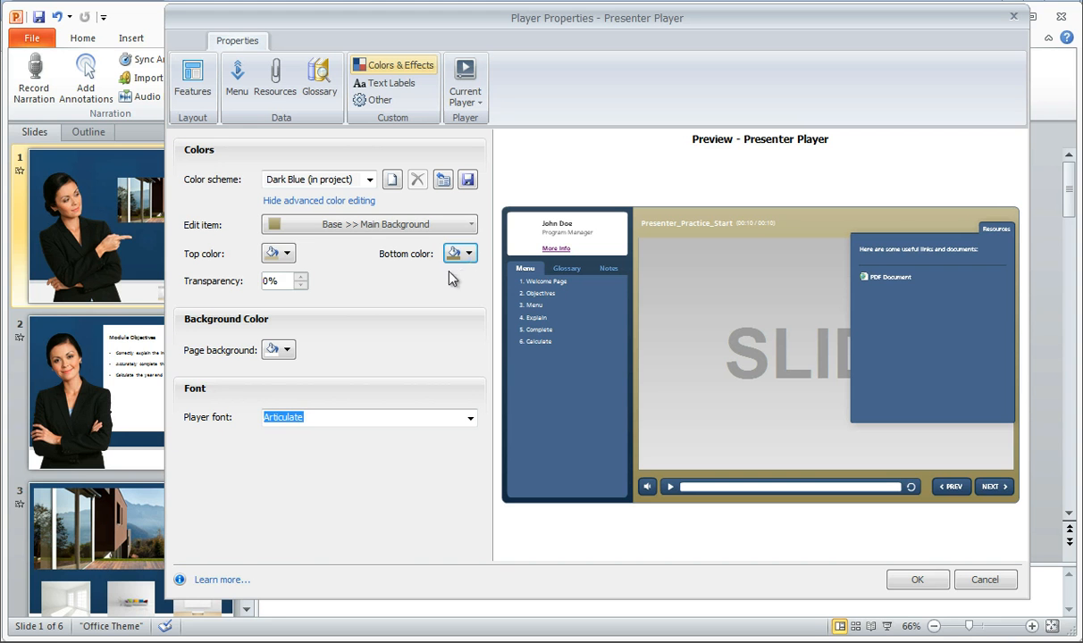
pyautogui.click(428, 225)
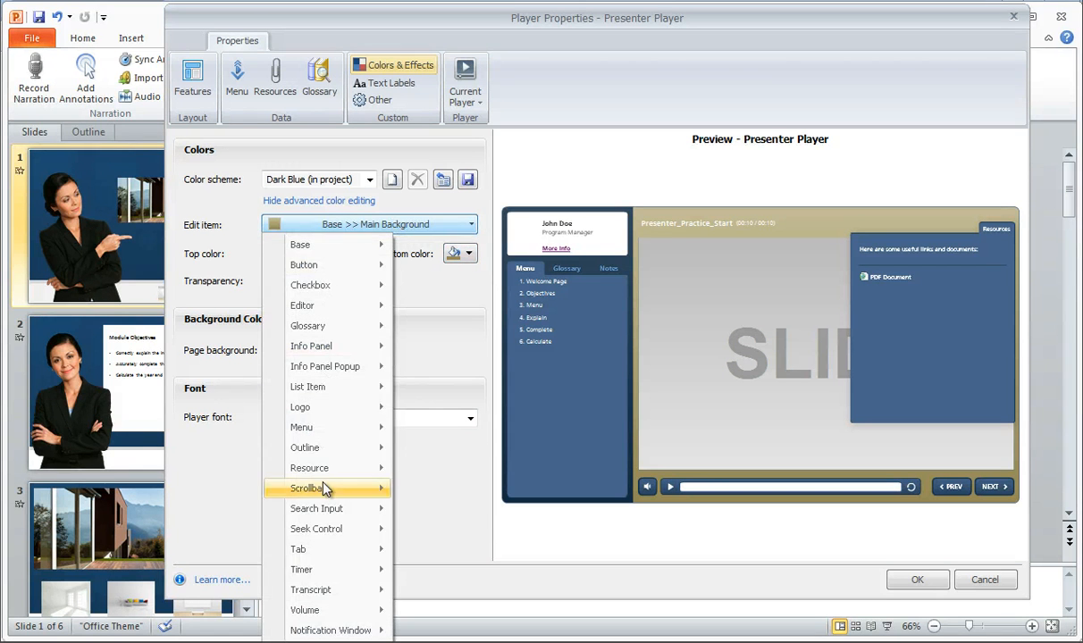
pyautogui.click(438, 354)
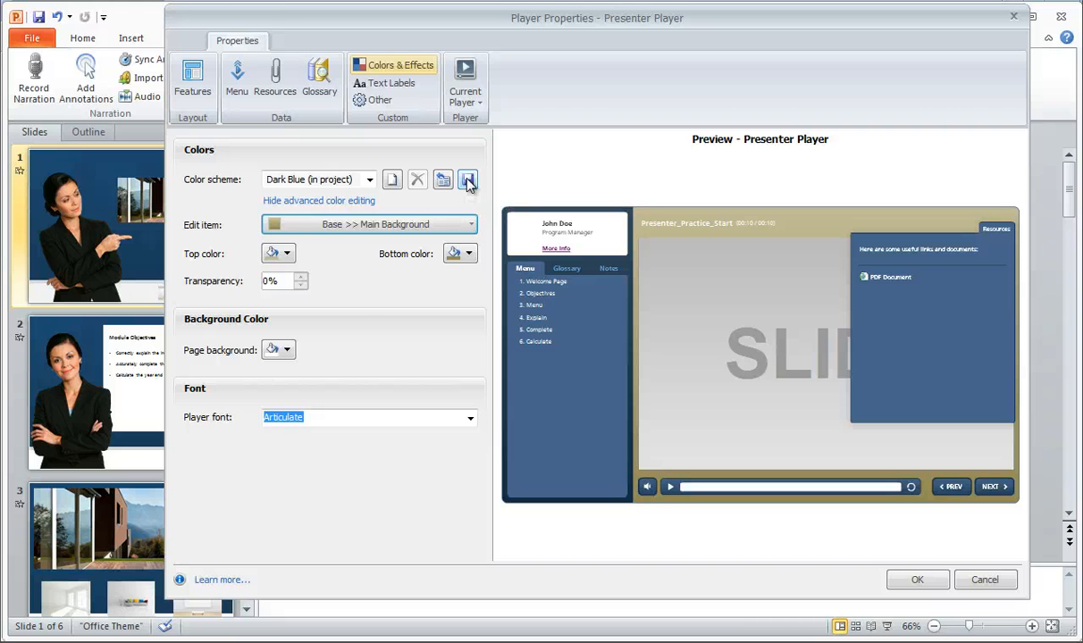
# - Try a light blue page background behind the player and return it to white
pyautogui.click(287, 350)
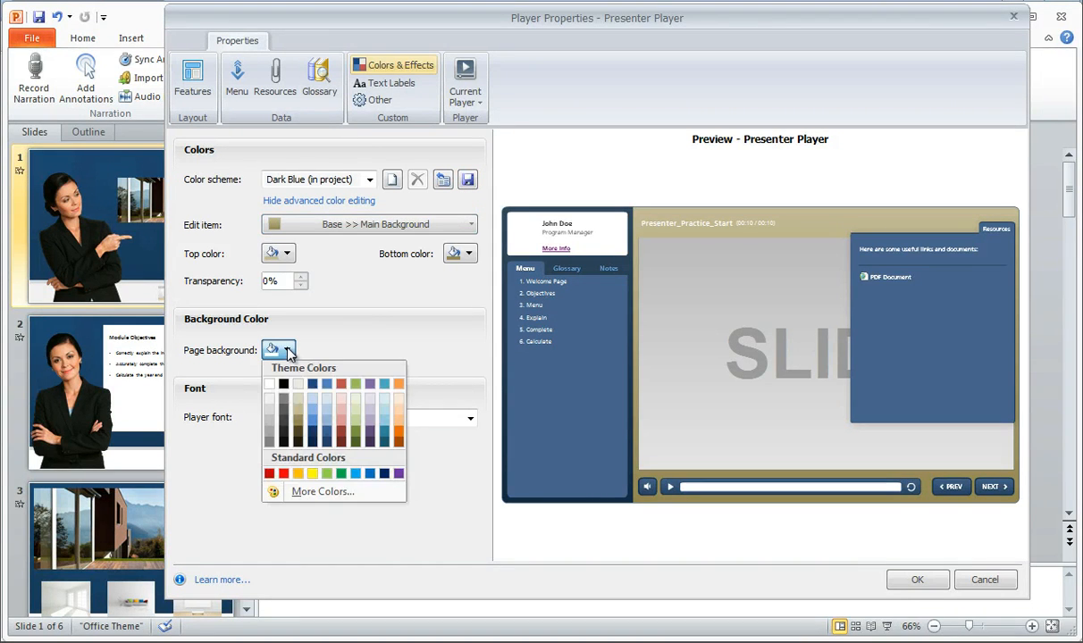
pyautogui.click(319, 402)
pyautogui.click(287, 350)
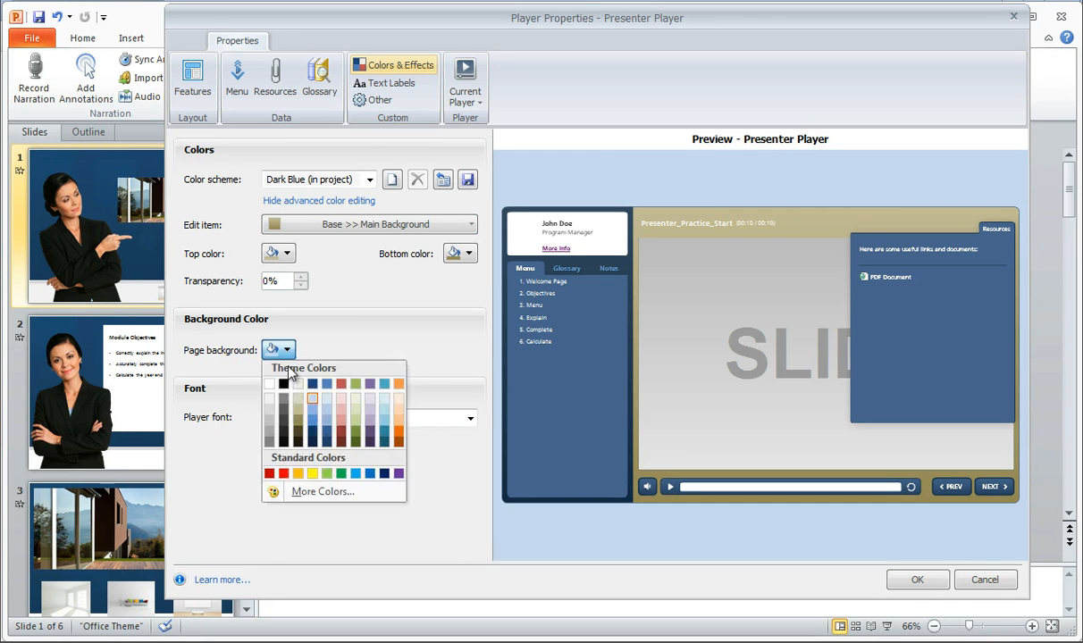
pyautogui.click(279, 383)
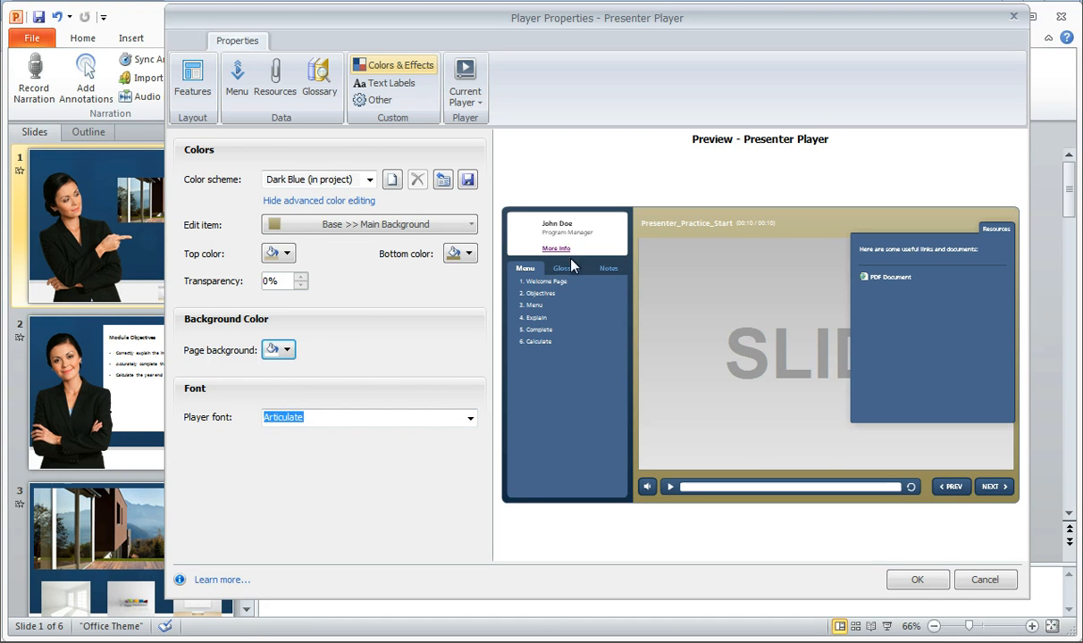
# - Set the player font to Avenir 35 Light
pyautogui.click(470, 418)
pyautogui.click(345, 236)
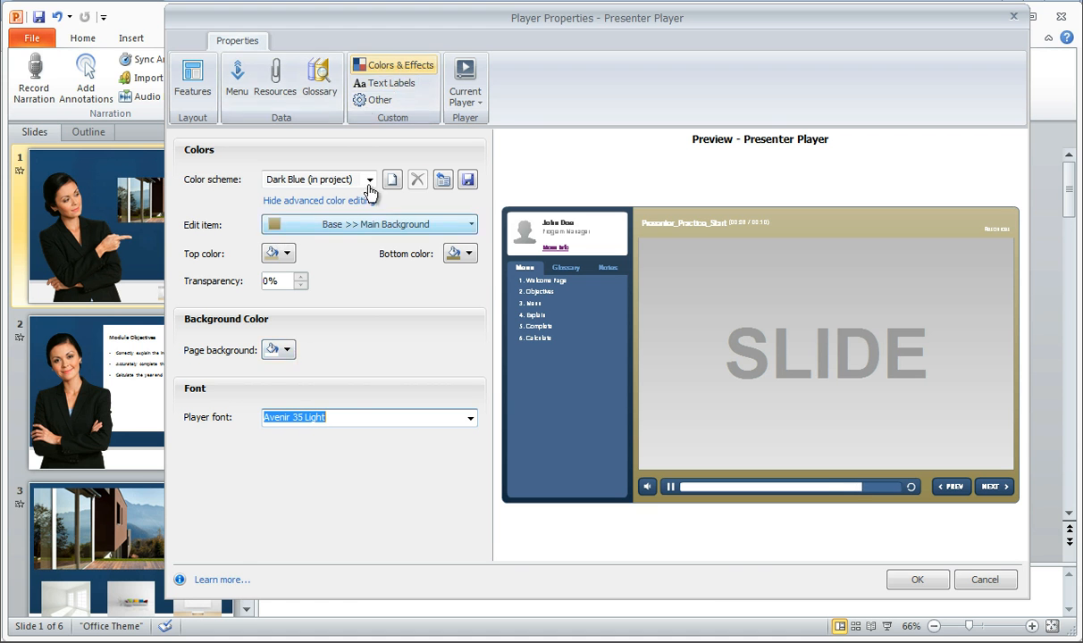
# - Open the player text labels and browse the available languages, keeping English
pyautogui.click(393, 84)
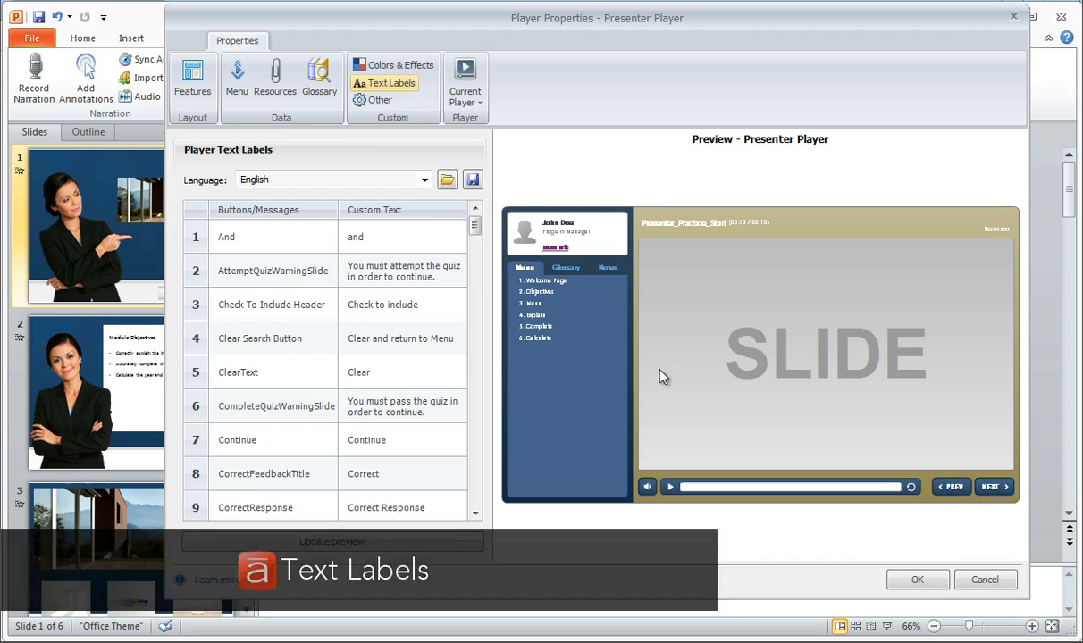
pyautogui.click(424, 181)
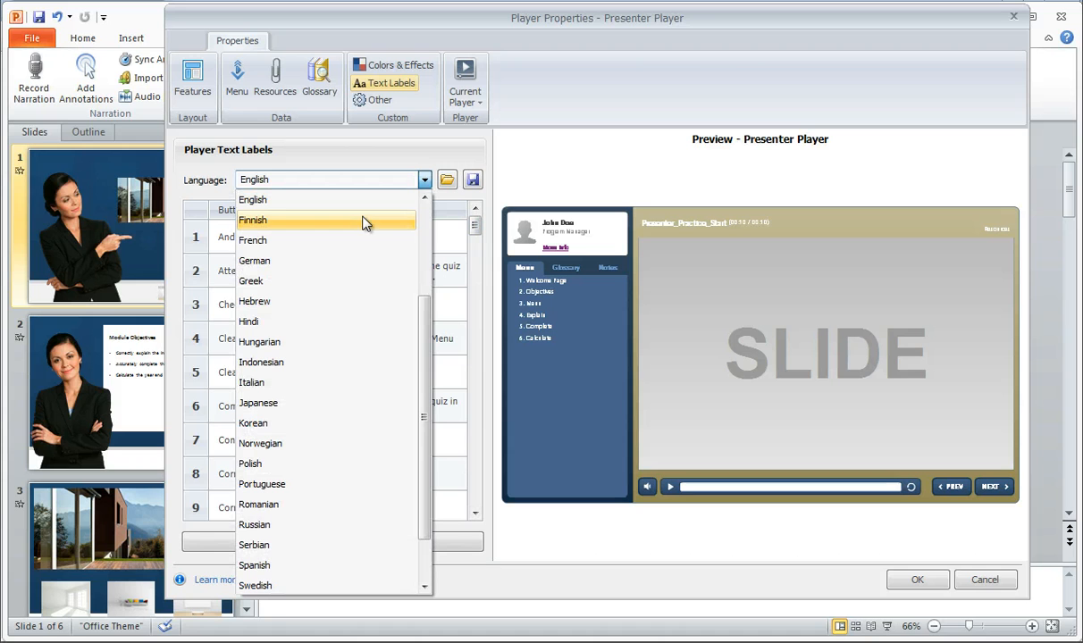
pyautogui.click(371, 160)
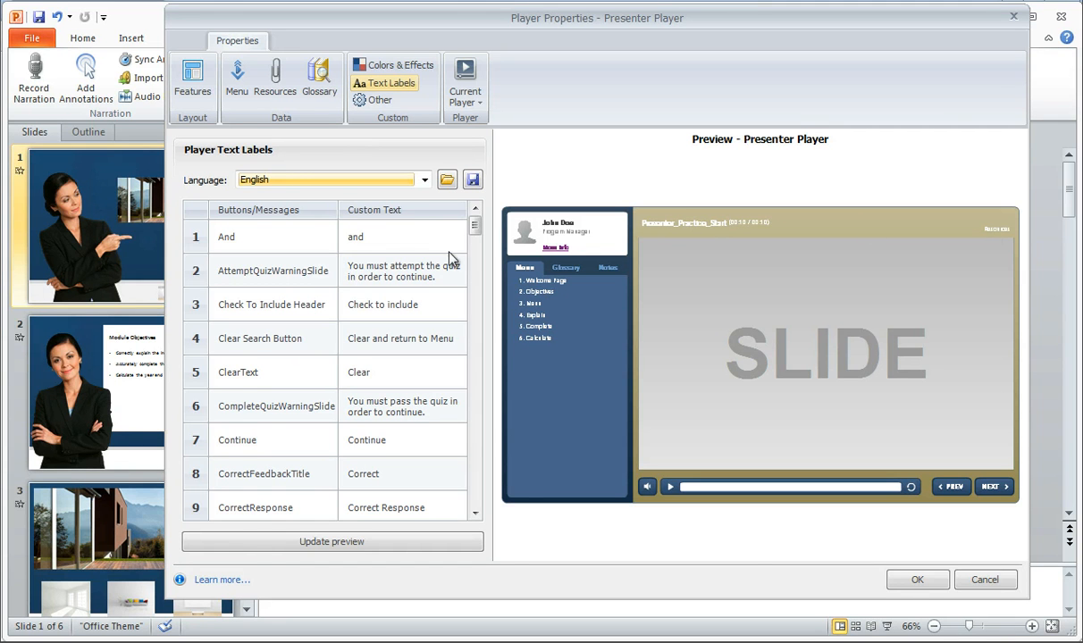
# - Change the Next Button's custom text to "ENTER" and update the player preview
pyautogui.moveTo(476, 232); pyautogui.dragTo(489, 309)
pyautogui.scroll(1, 462, 317)
pyautogui.click(367, 374)
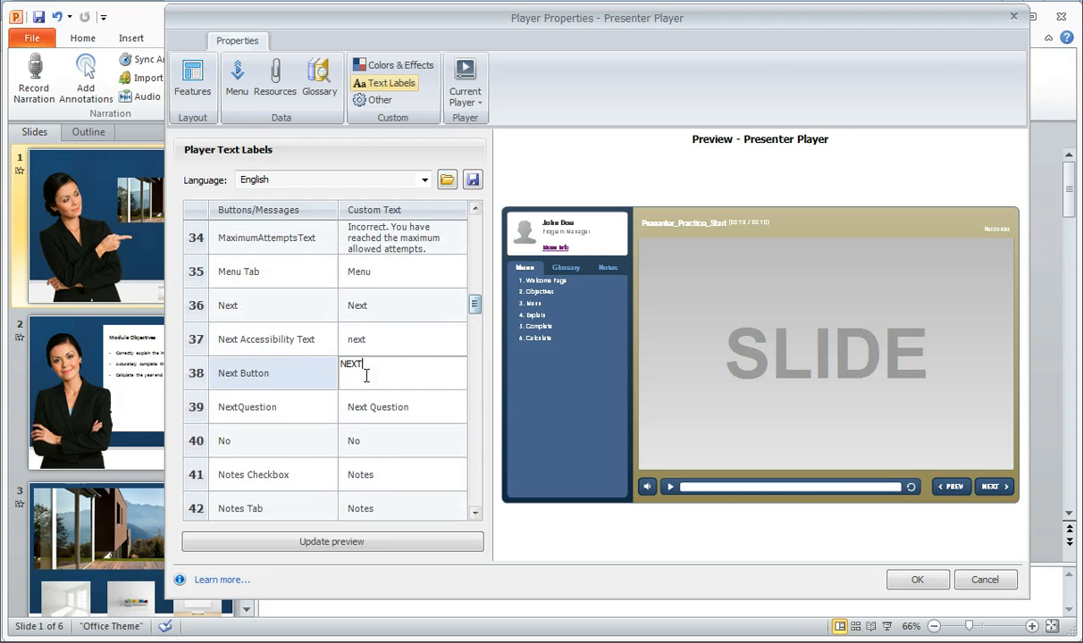
pyautogui.write('ENTER')
pyautogui.press('Return')
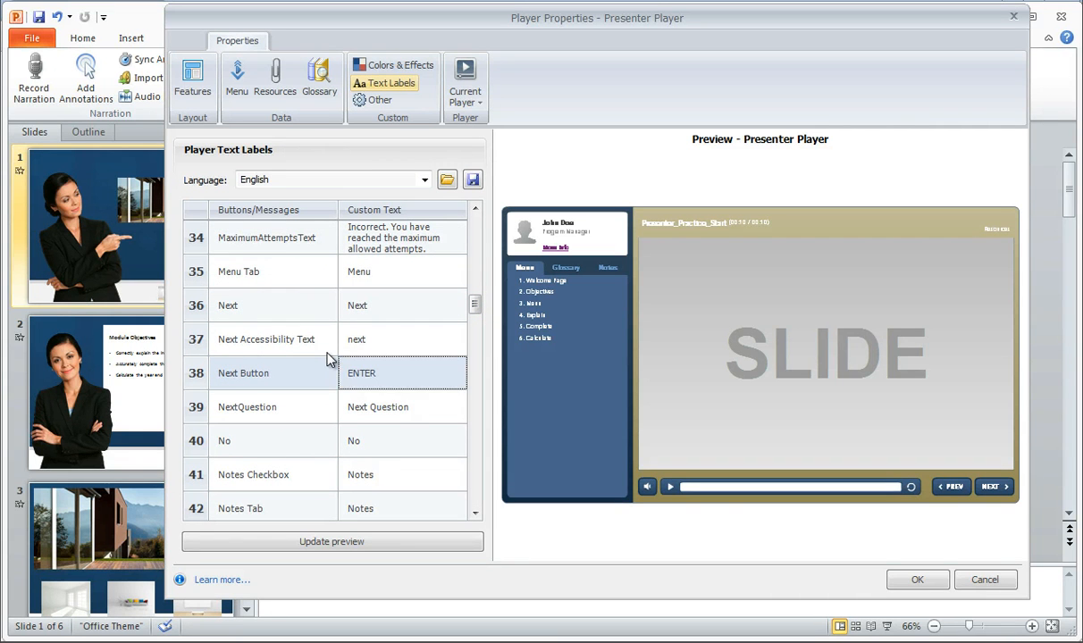
pyautogui.click(393, 543)
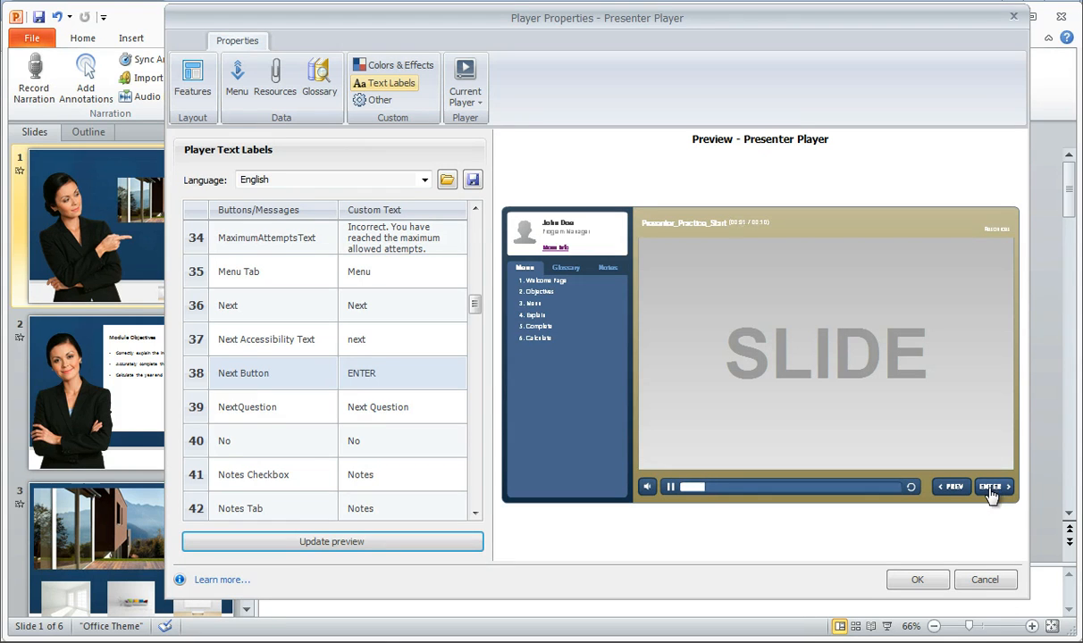
# - Open the player's other settings and review the browser size and player size options, leaving both unchanged
pyautogui.click(379, 100)
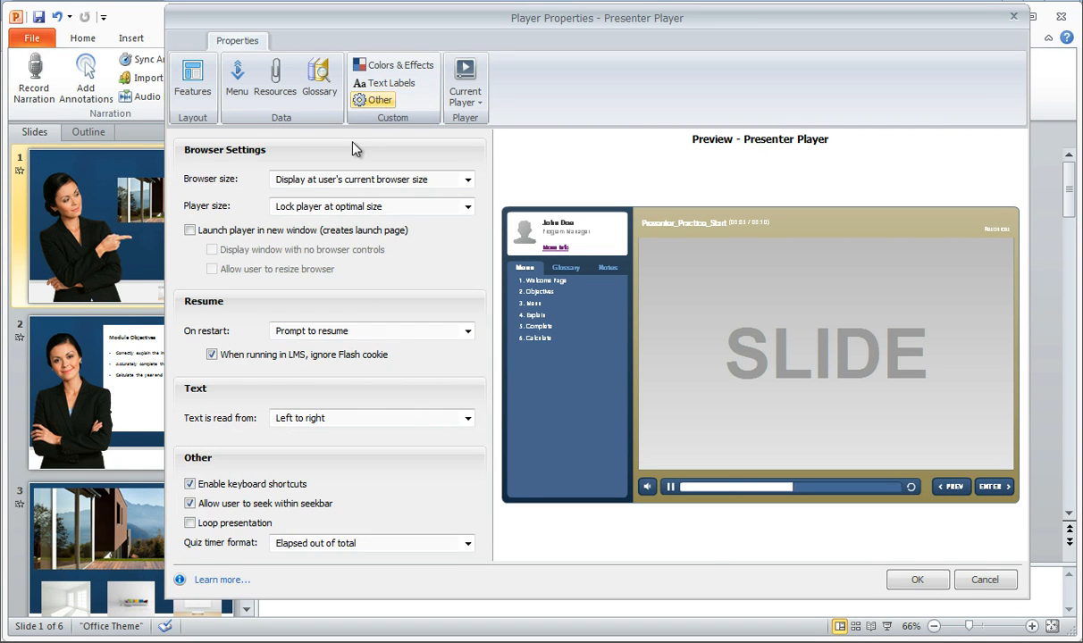
pyautogui.click(468, 180)
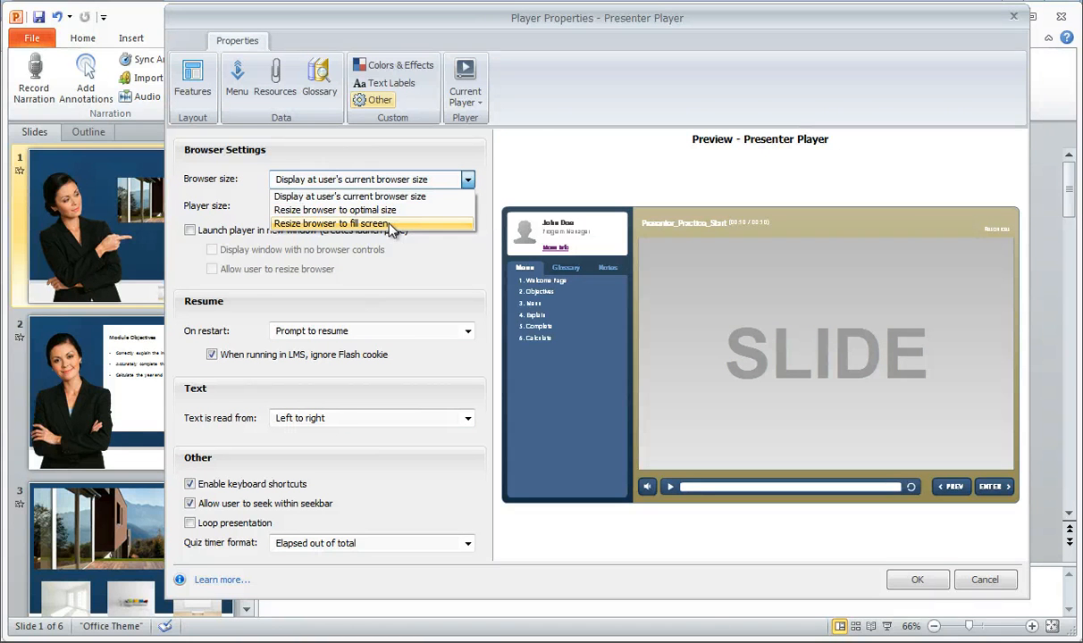
pyautogui.click(425, 239)
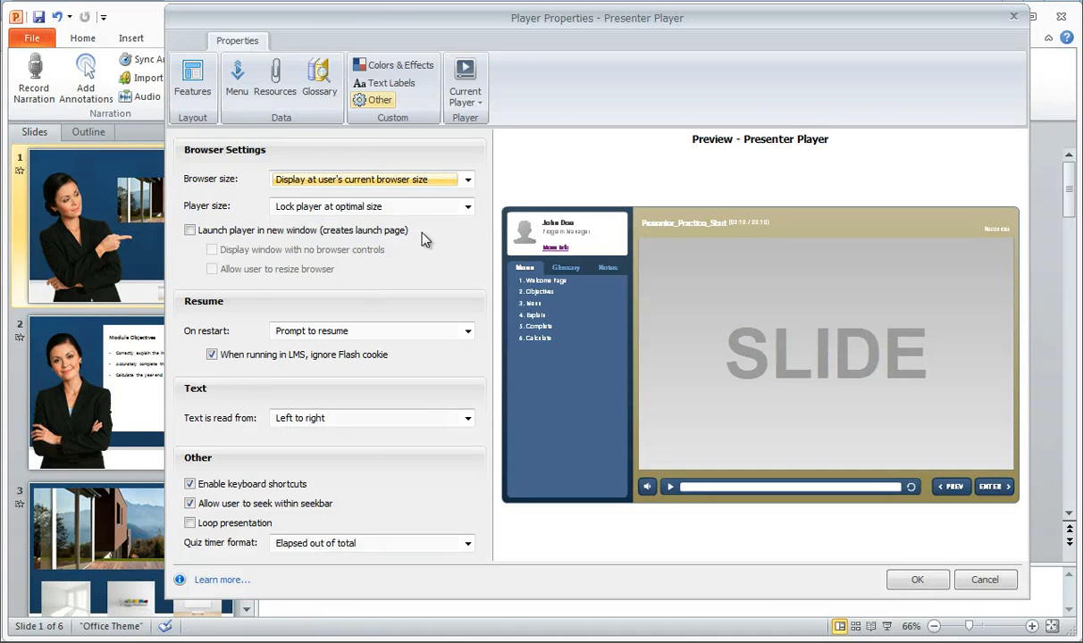
pyautogui.click(468, 207)
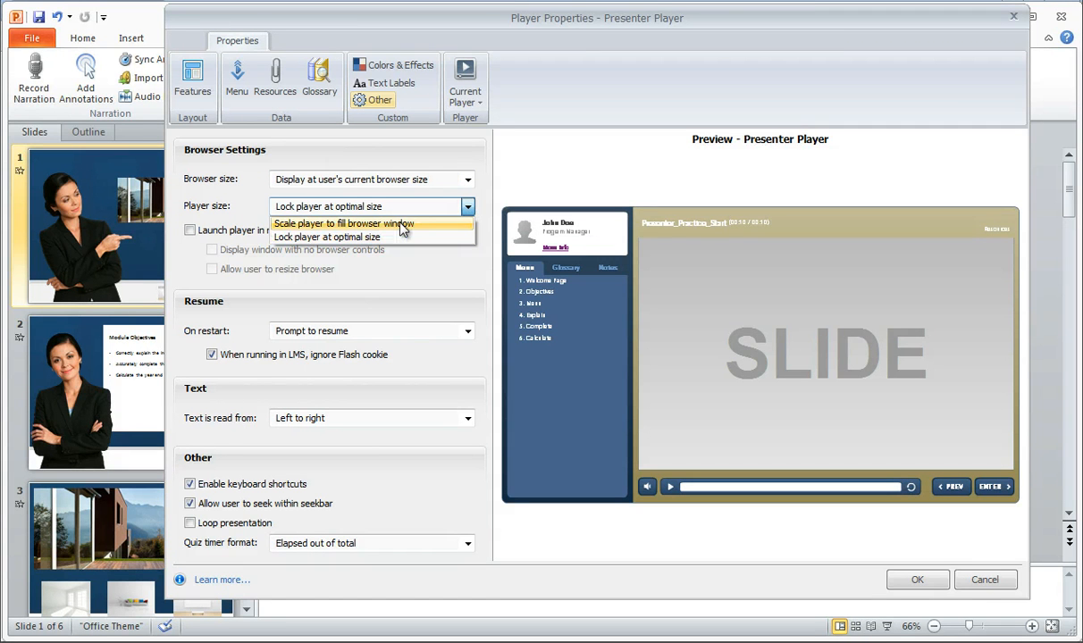
pyautogui.click(398, 148)
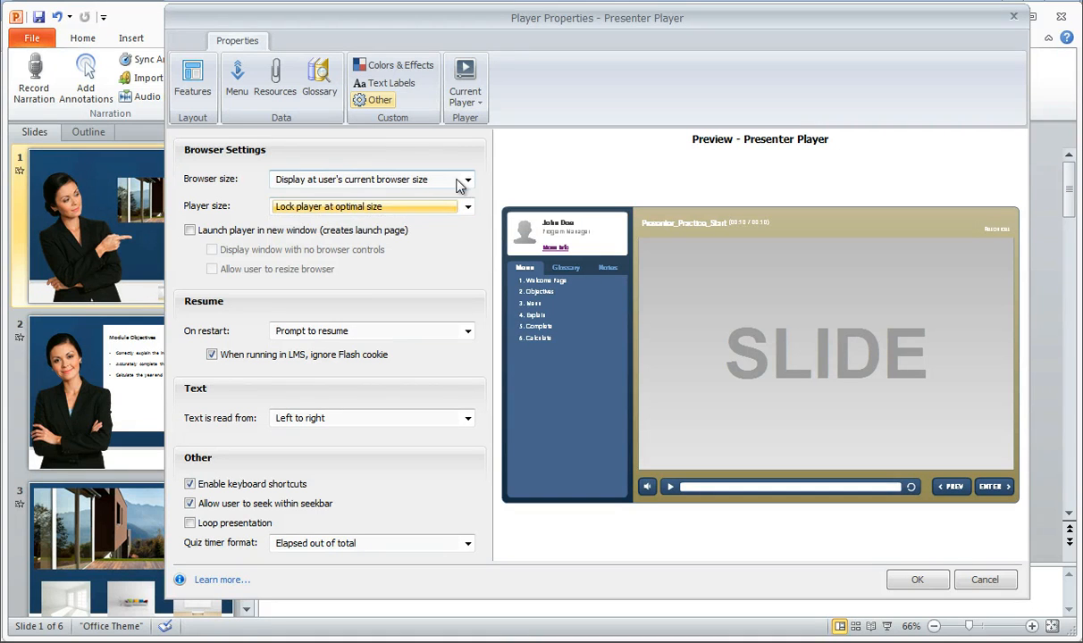
pyautogui.click(467, 180)
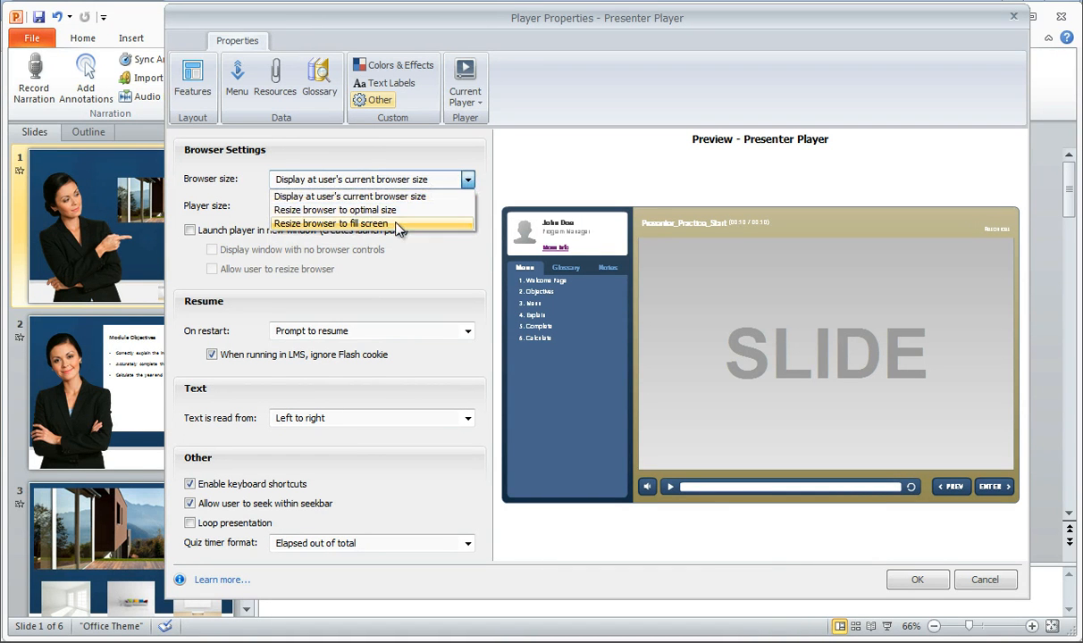
pyautogui.click(467, 179)
pyautogui.click(466, 206)
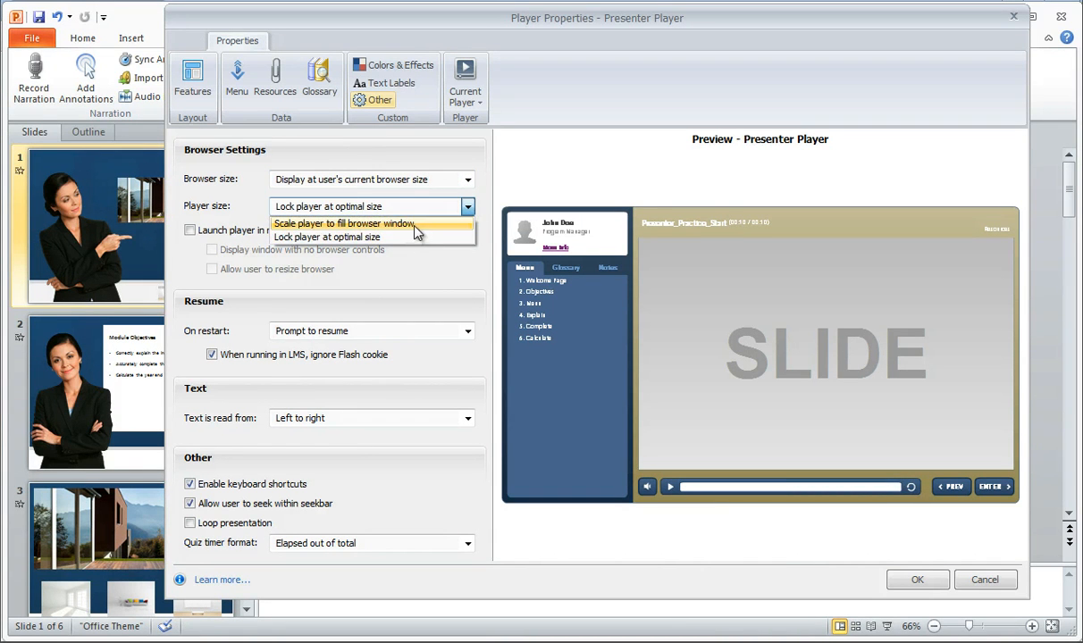
pyautogui.click(404, 239)
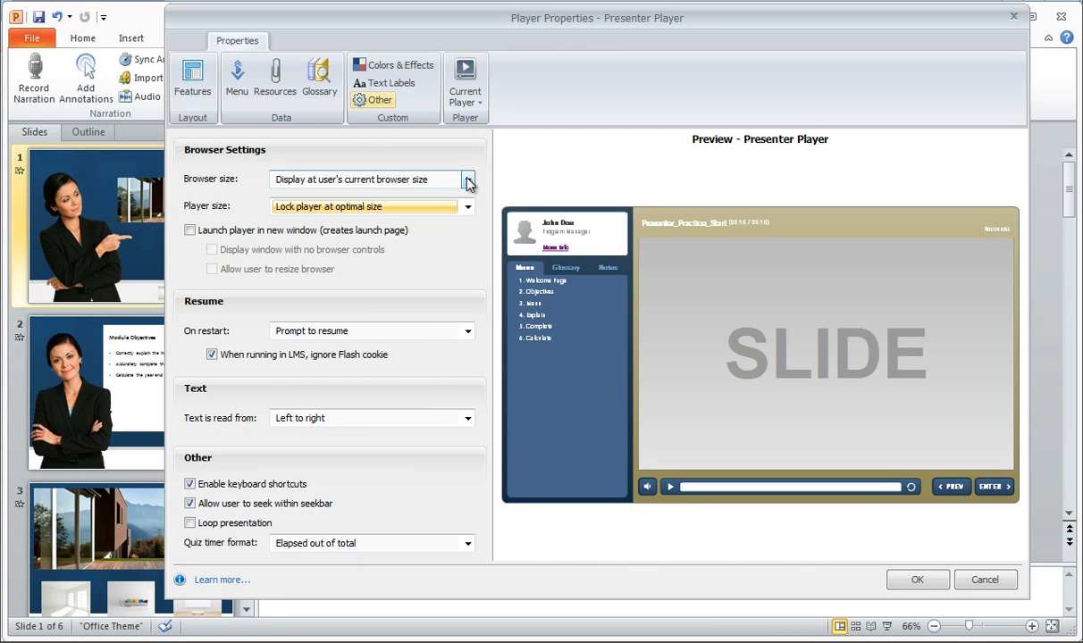
# - Set the player to launch in a new window and review the restart options, keeping Prompt to resume
pyautogui.click(191, 231)
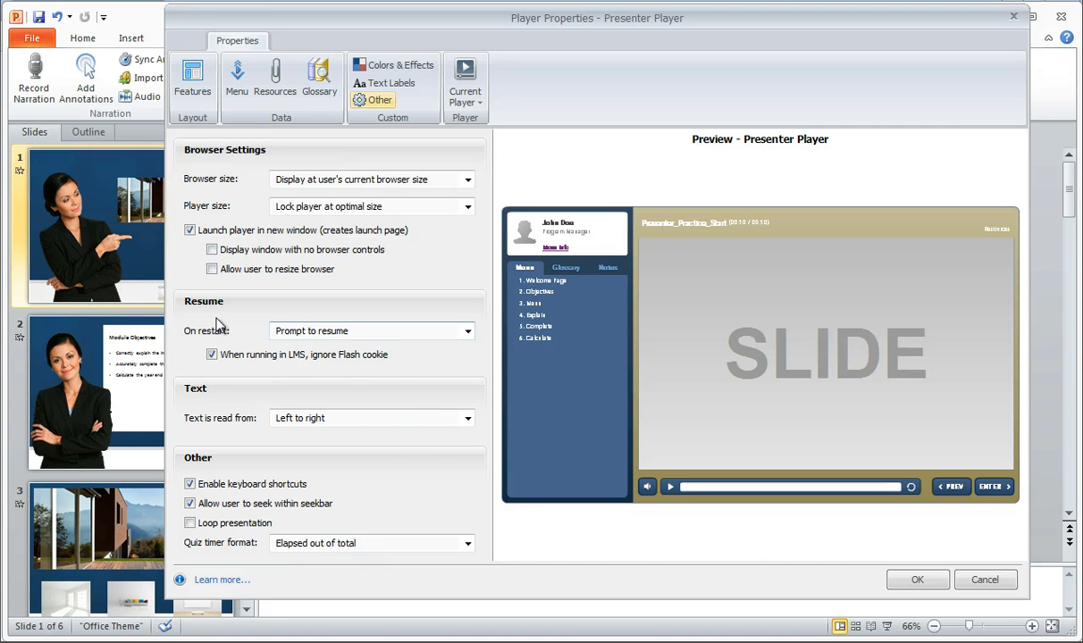
pyautogui.click(464, 332)
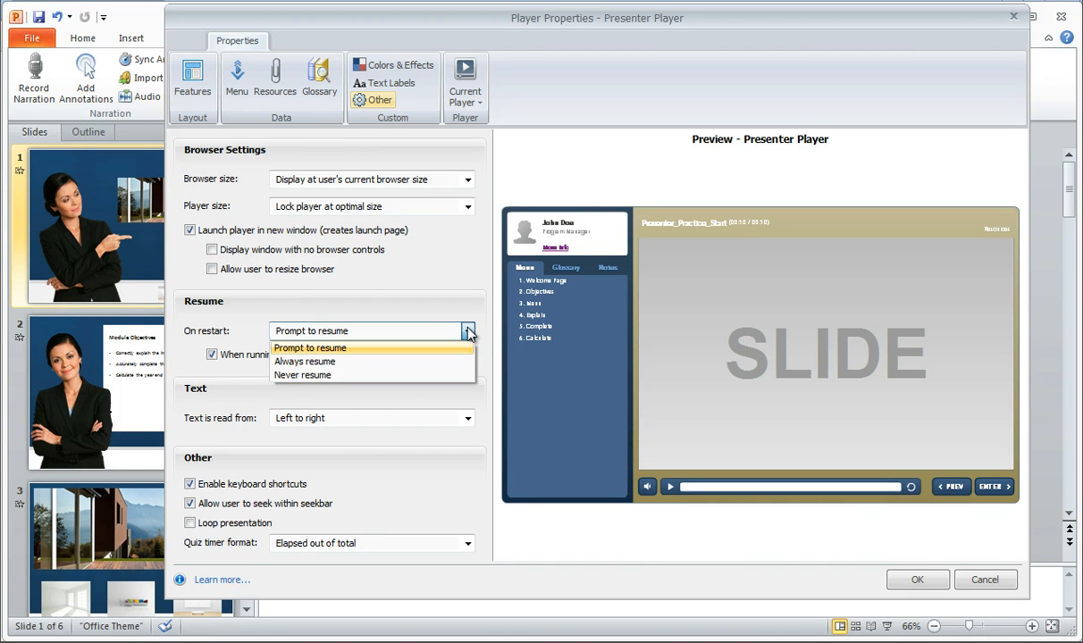
pyautogui.click(466, 333)
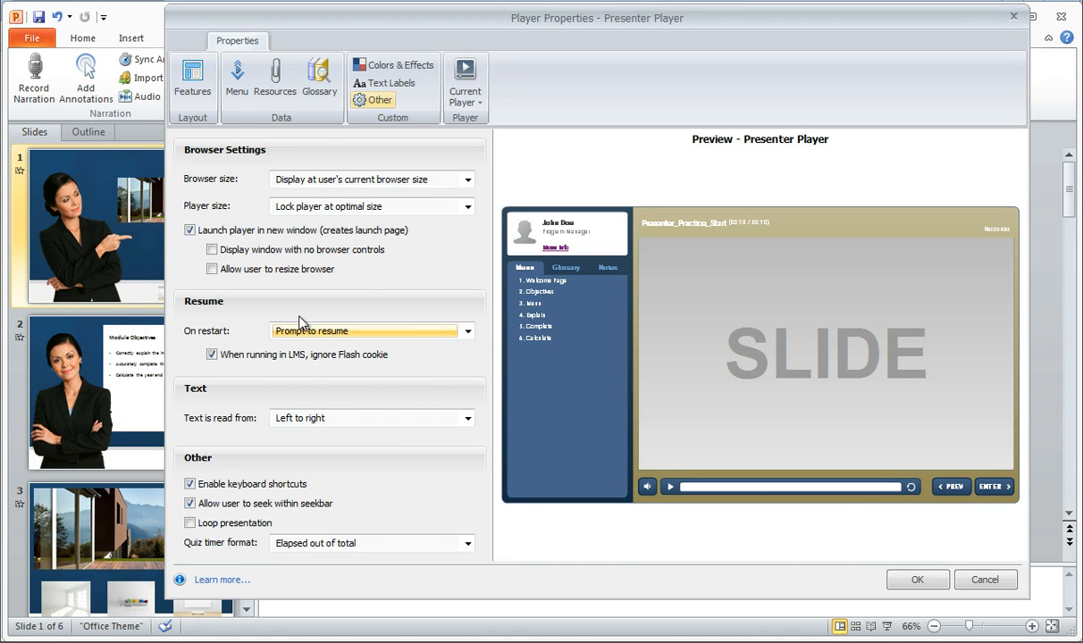
pyautogui.click(467, 333)
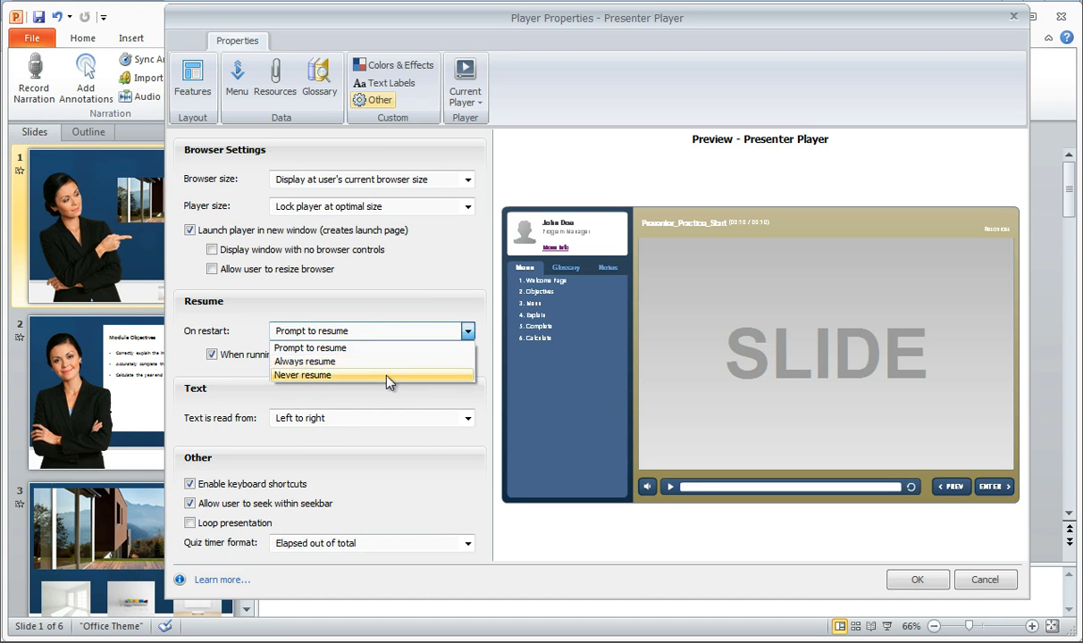
pyautogui.click(349, 324)
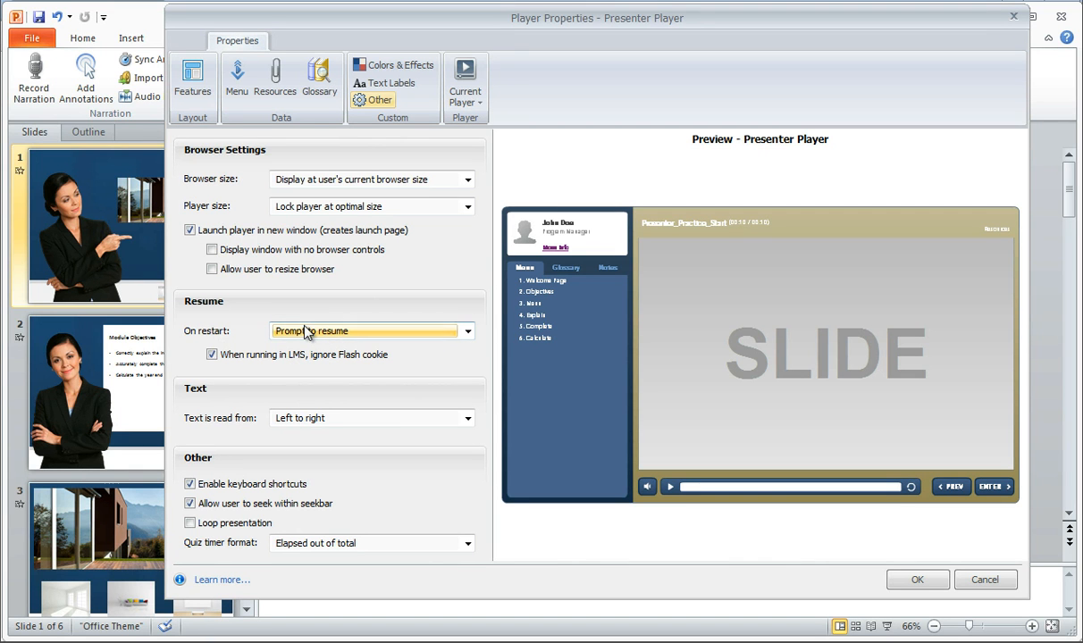
pyautogui.click(467, 332)
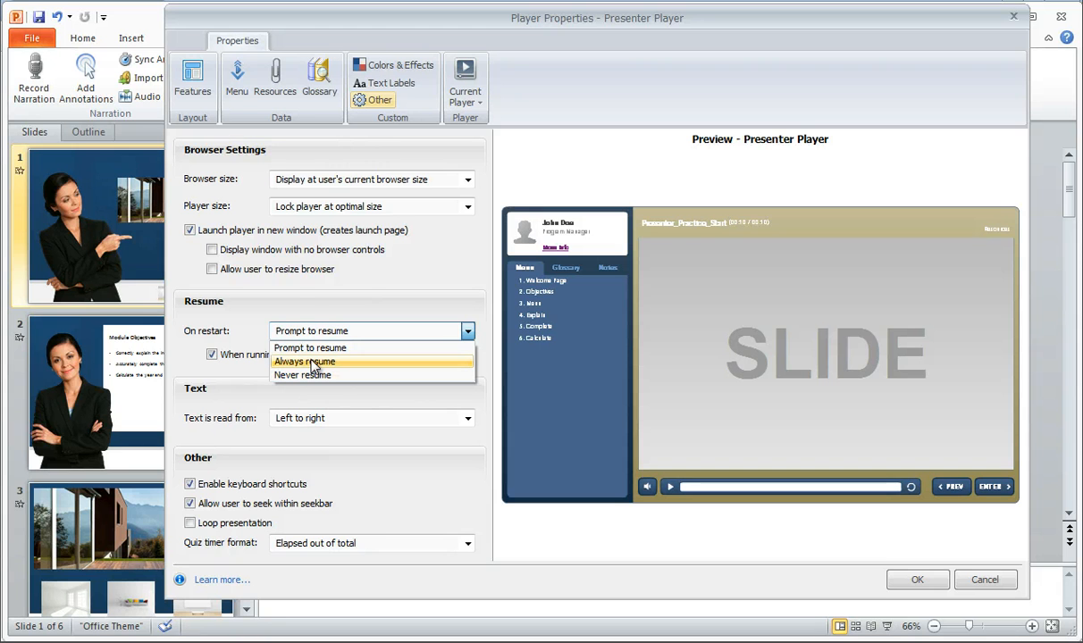
pyautogui.click(315, 314)
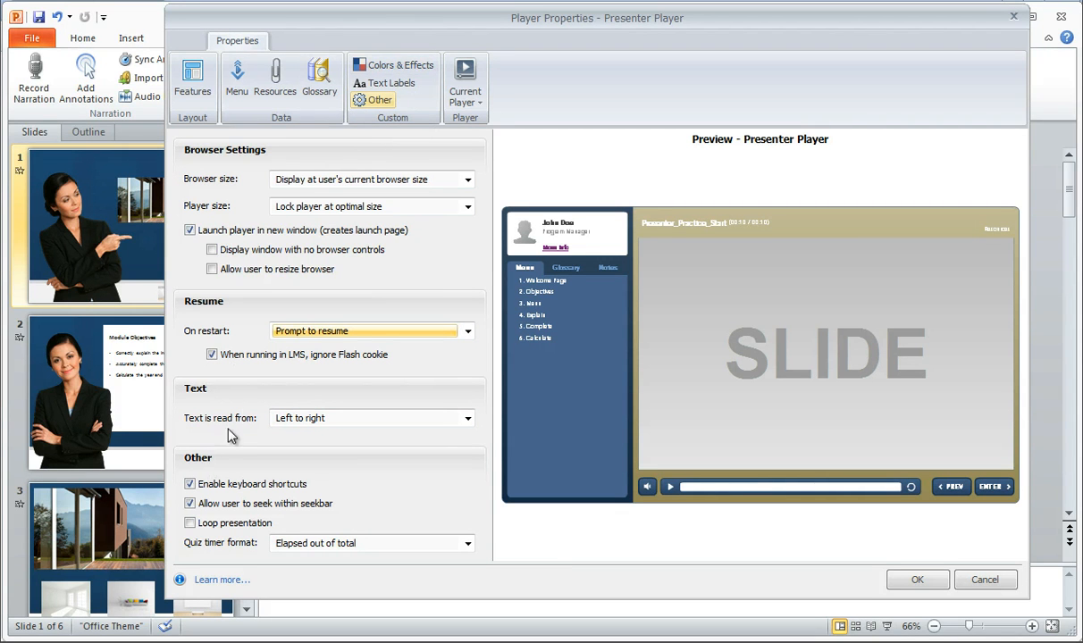
# - Open the custom Studio13Player as the current player and look over the commands for managing players
pyautogui.click(462, 99)
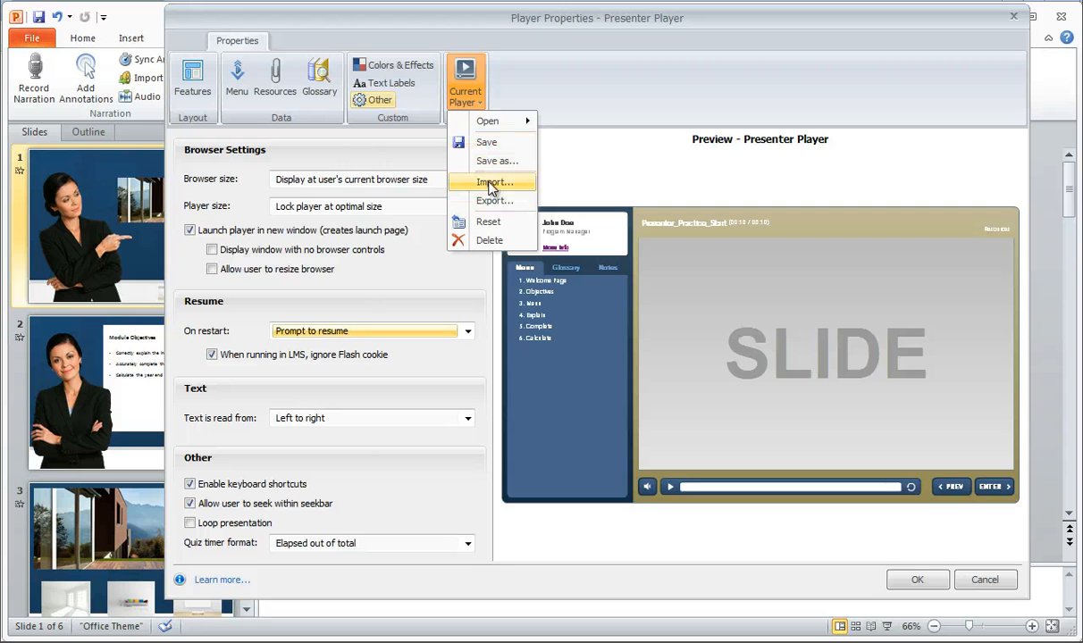
pyautogui.moveTo(490, 121)
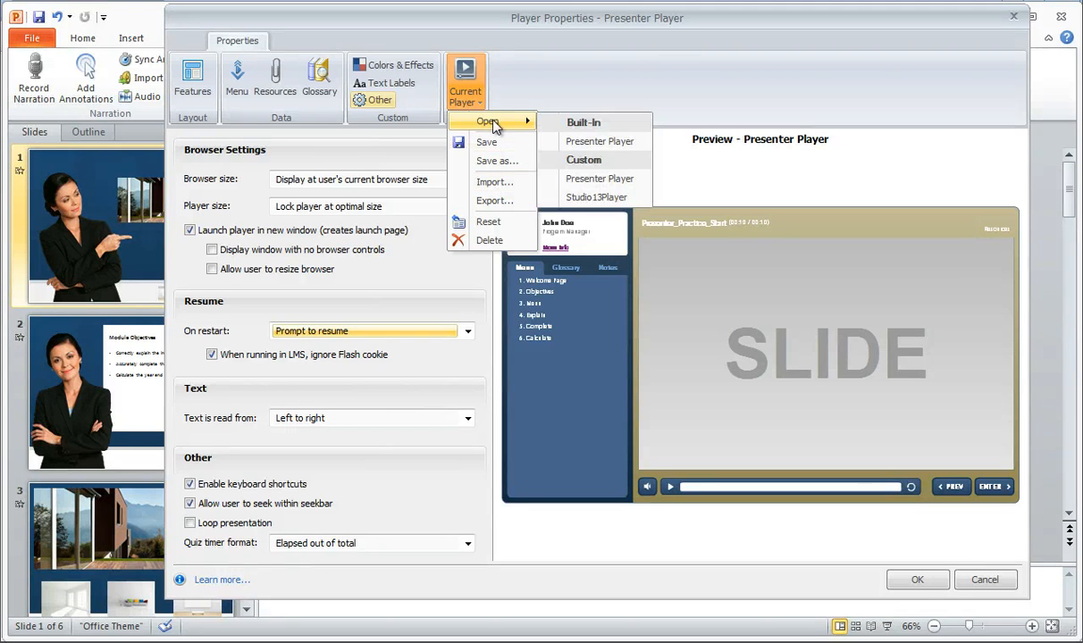
pyautogui.click(611, 198)
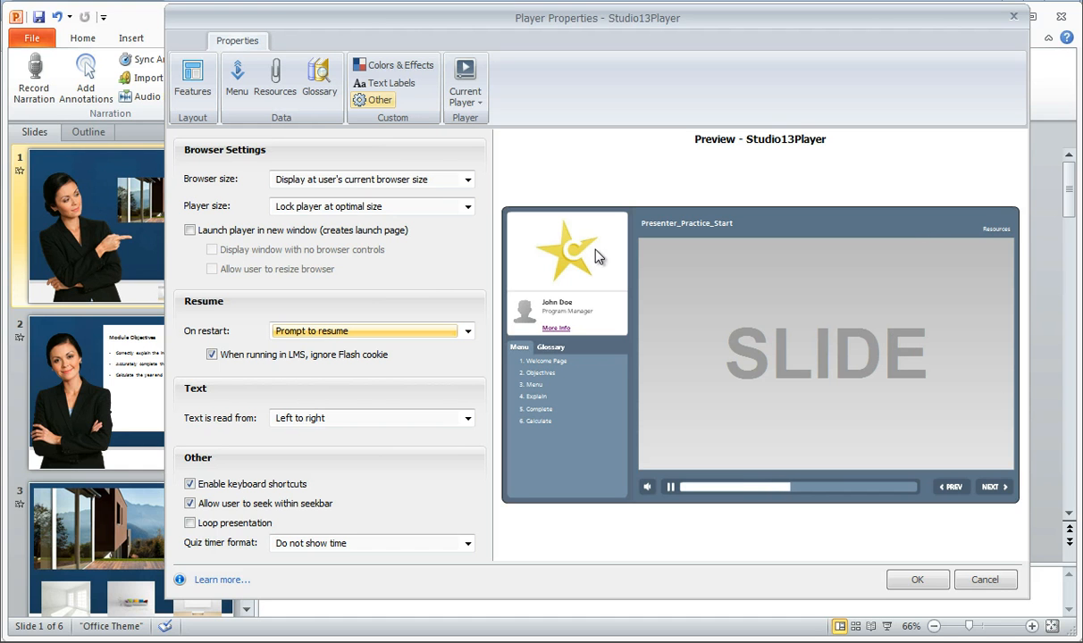
pyautogui.click(475, 105)
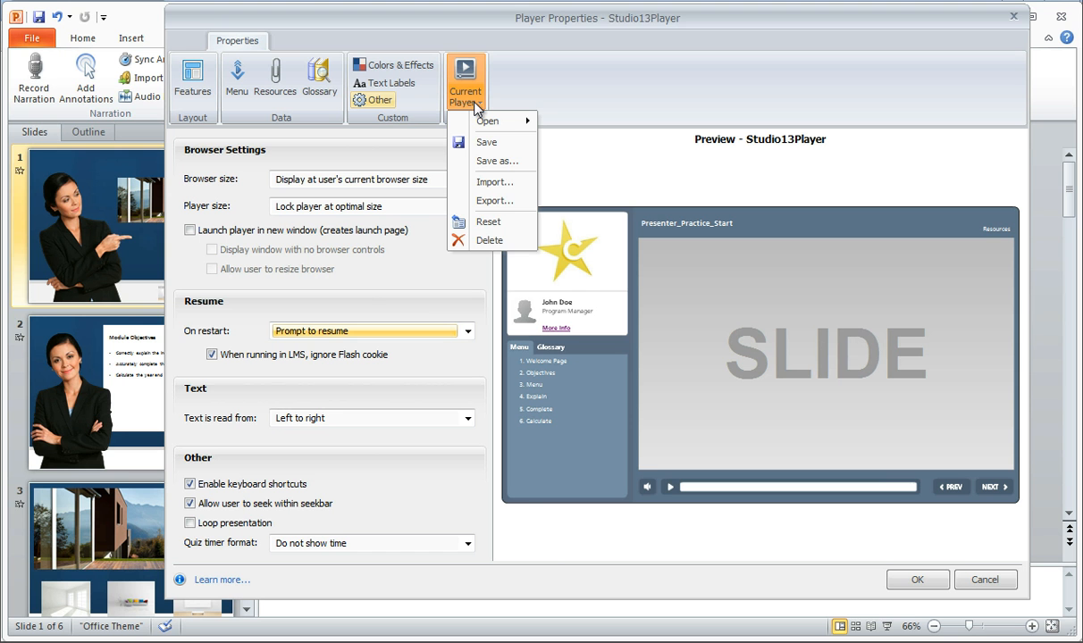
pyautogui.click(626, 561)
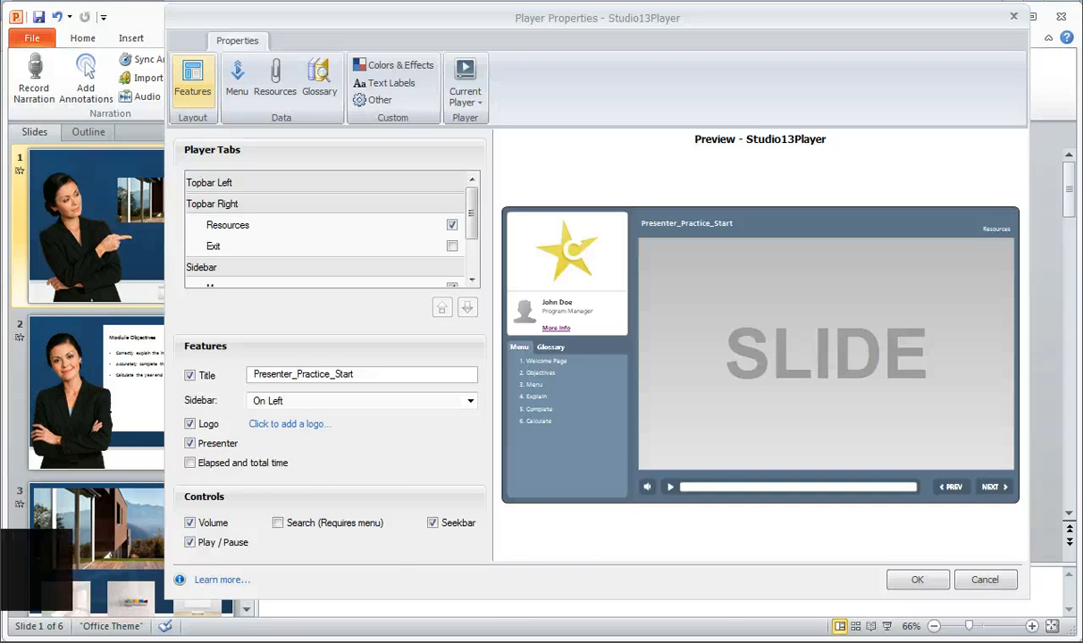
# - Review the Studio13Player's menu and resources settings and return to its features
pyautogui.click(237, 85)
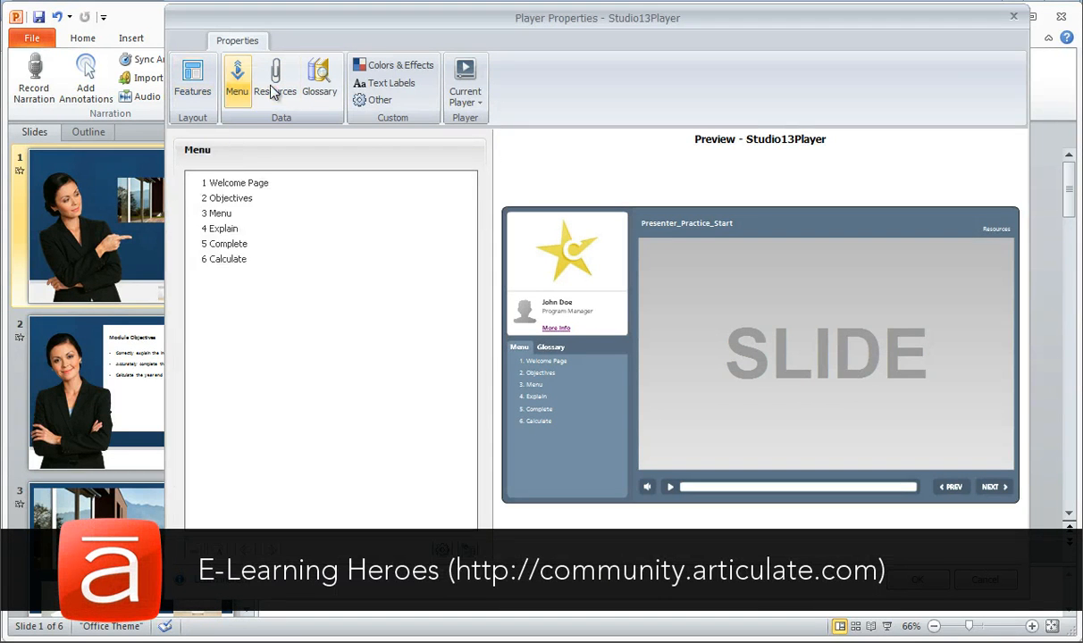
pyautogui.click(271, 89)
pyautogui.click(192, 85)
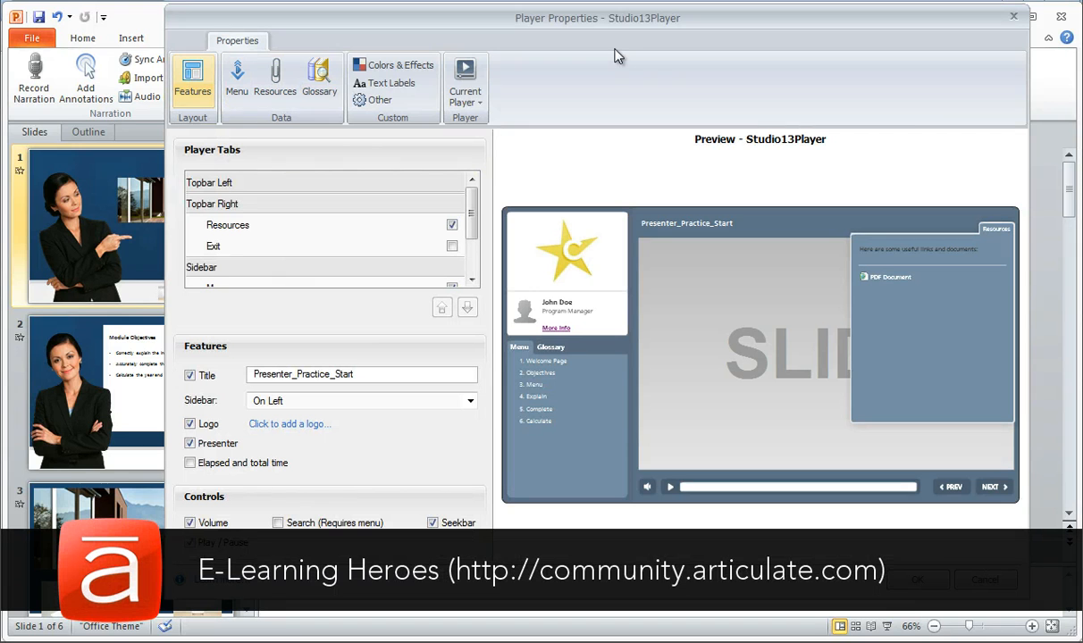